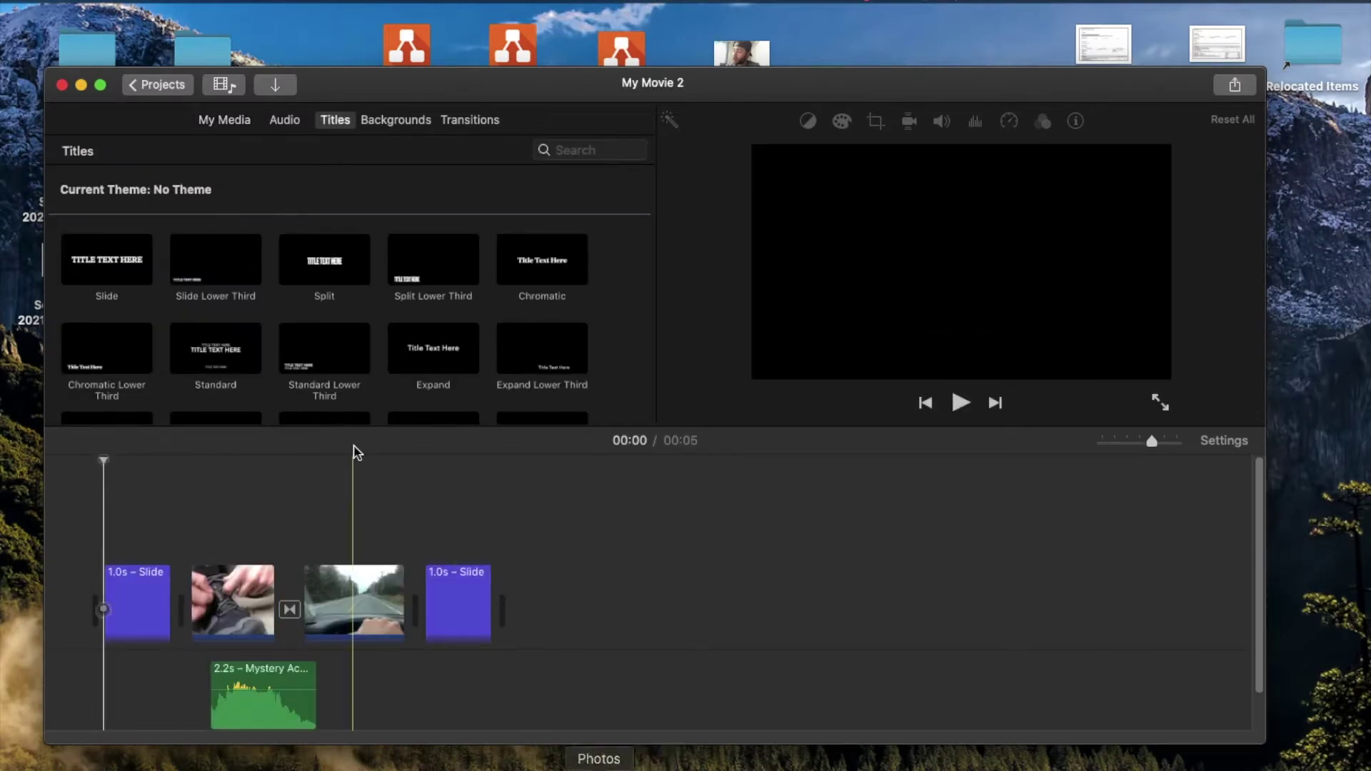
Step: Create a new empty movie project, My Movie 3, from the Projects list
{"action": "left_click", "coordinate": [150, 84]}
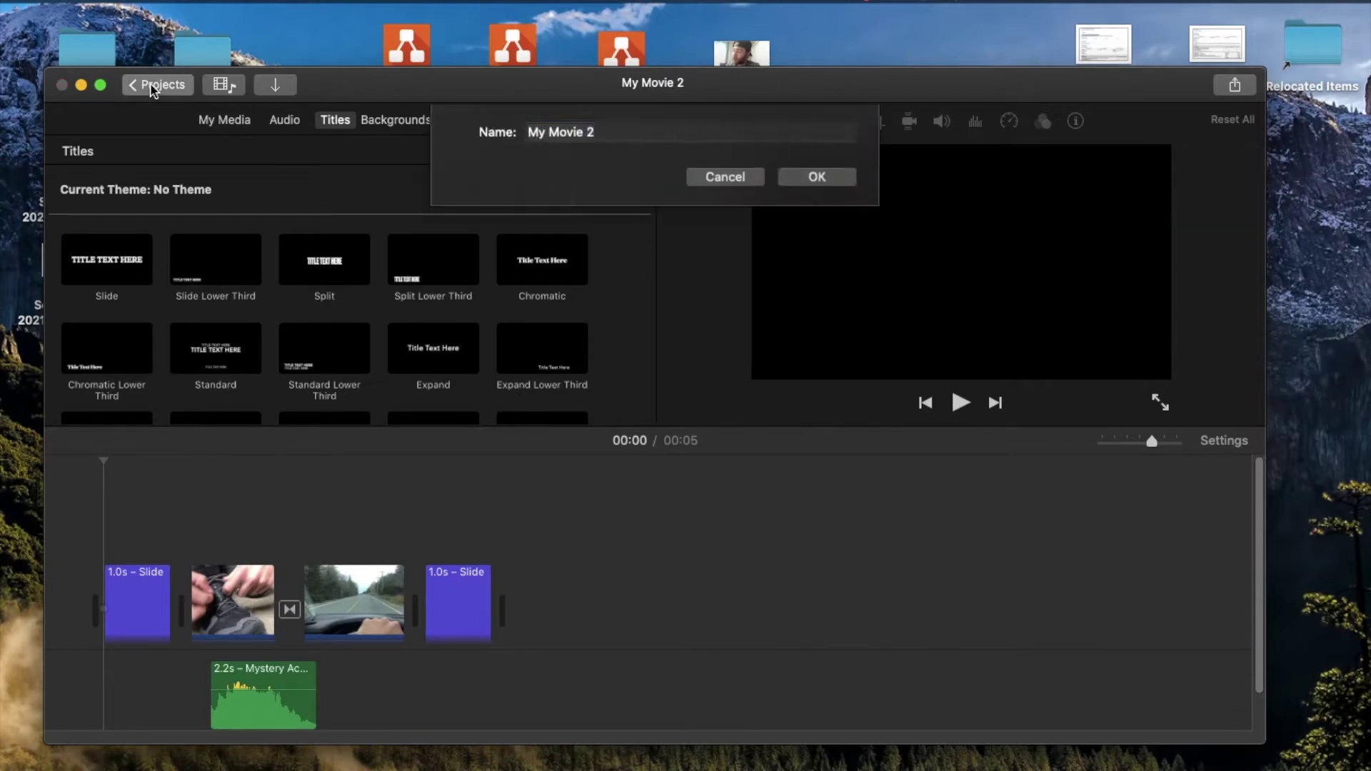
{"action": "left_click", "coordinate": [816, 177]}
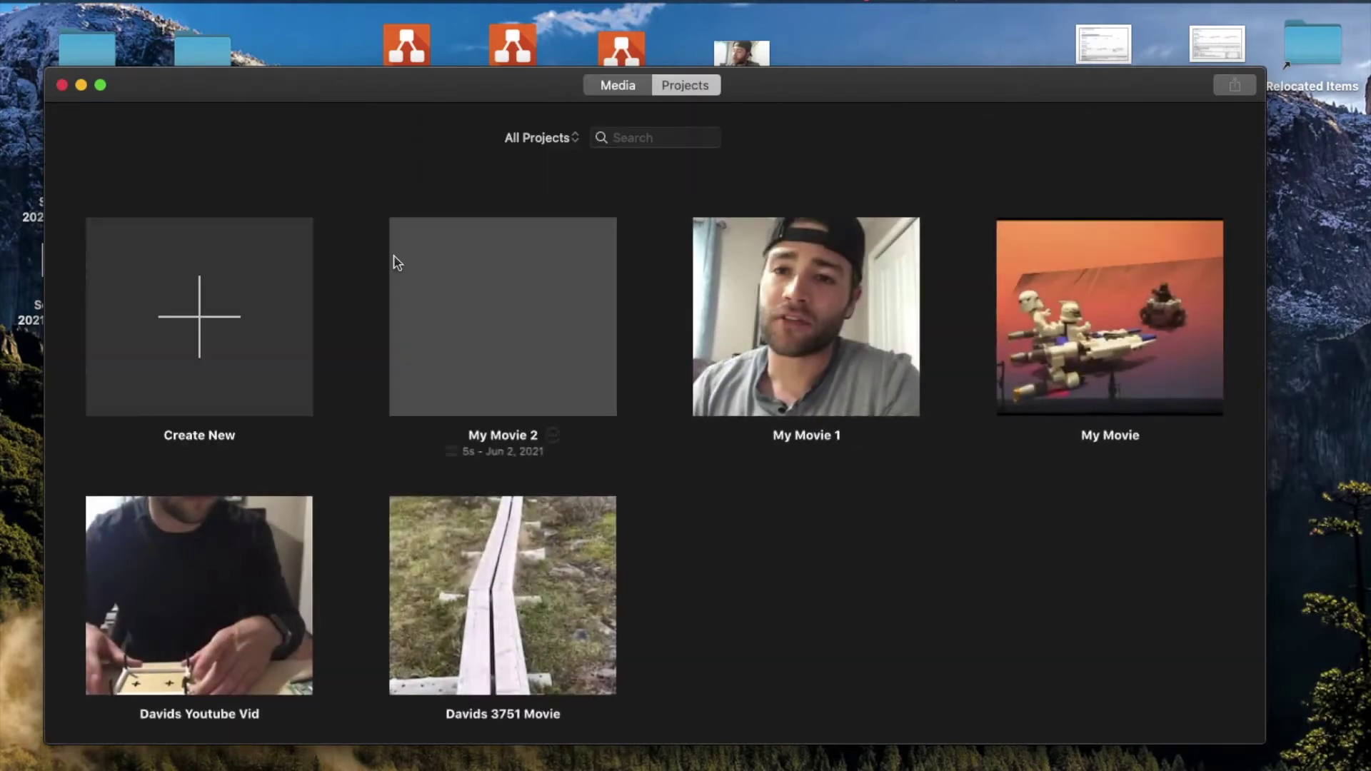
{"action": "left_click", "coordinate": [202, 329]}
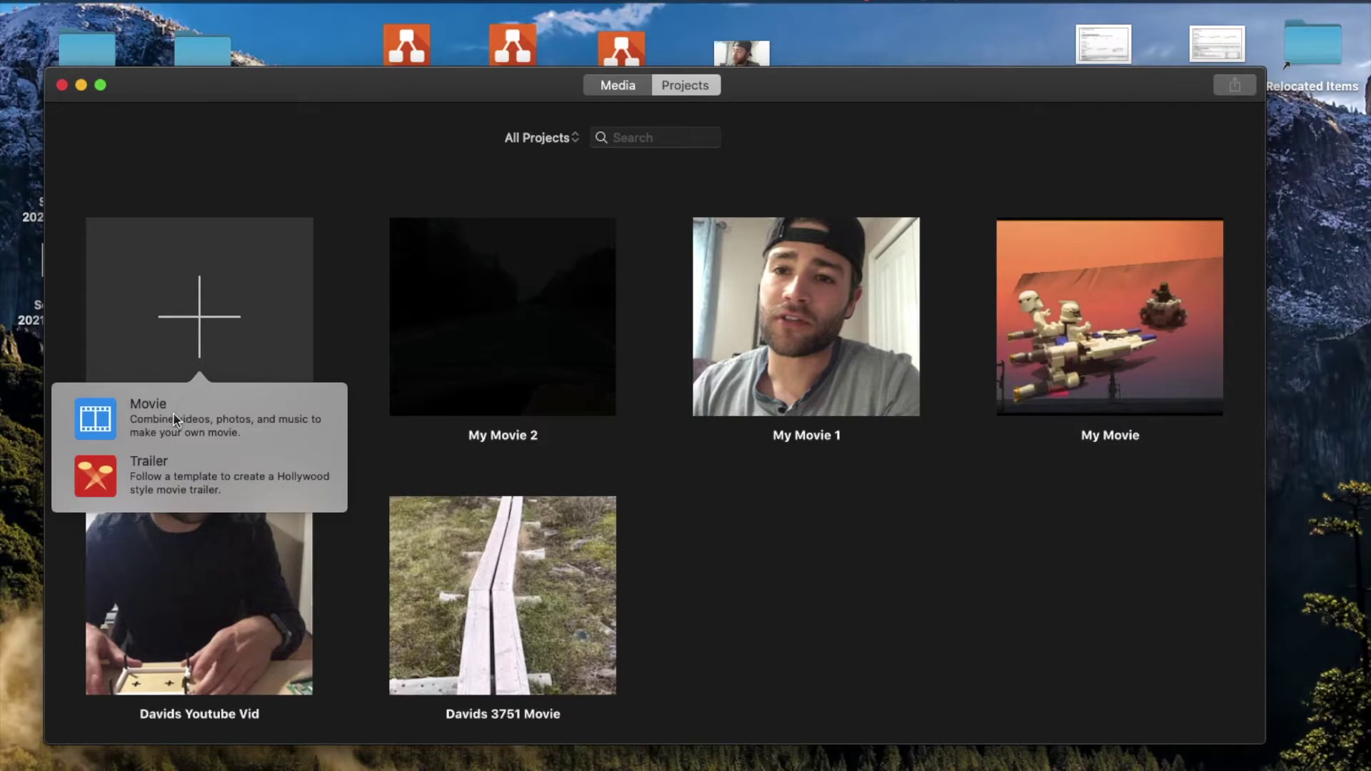
{"action": "left_click", "coordinate": [173, 412]}
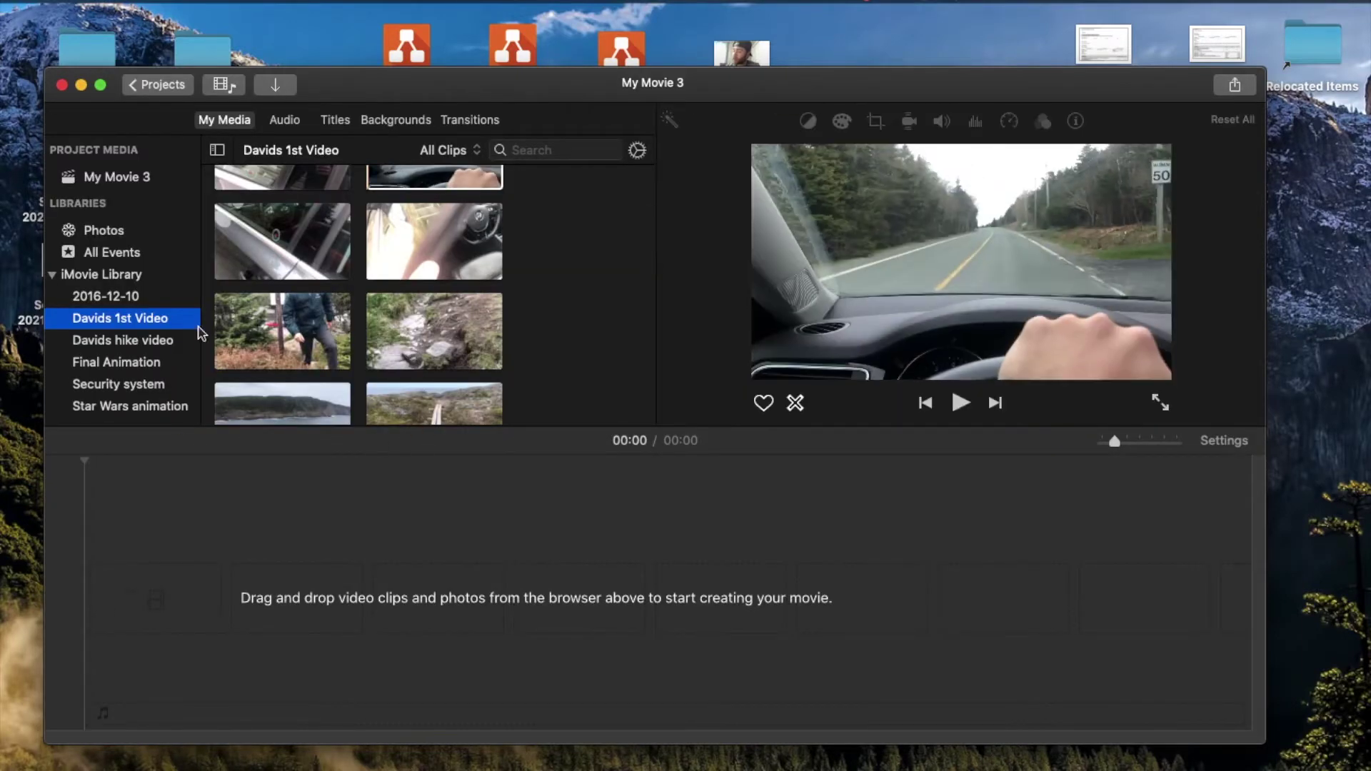
Step: Add a new library event named 'Davids 2nd Movie'
{"action": "right_click", "coordinate": [67, 340]}
{"action": "left_click", "coordinate": [130, 354]}
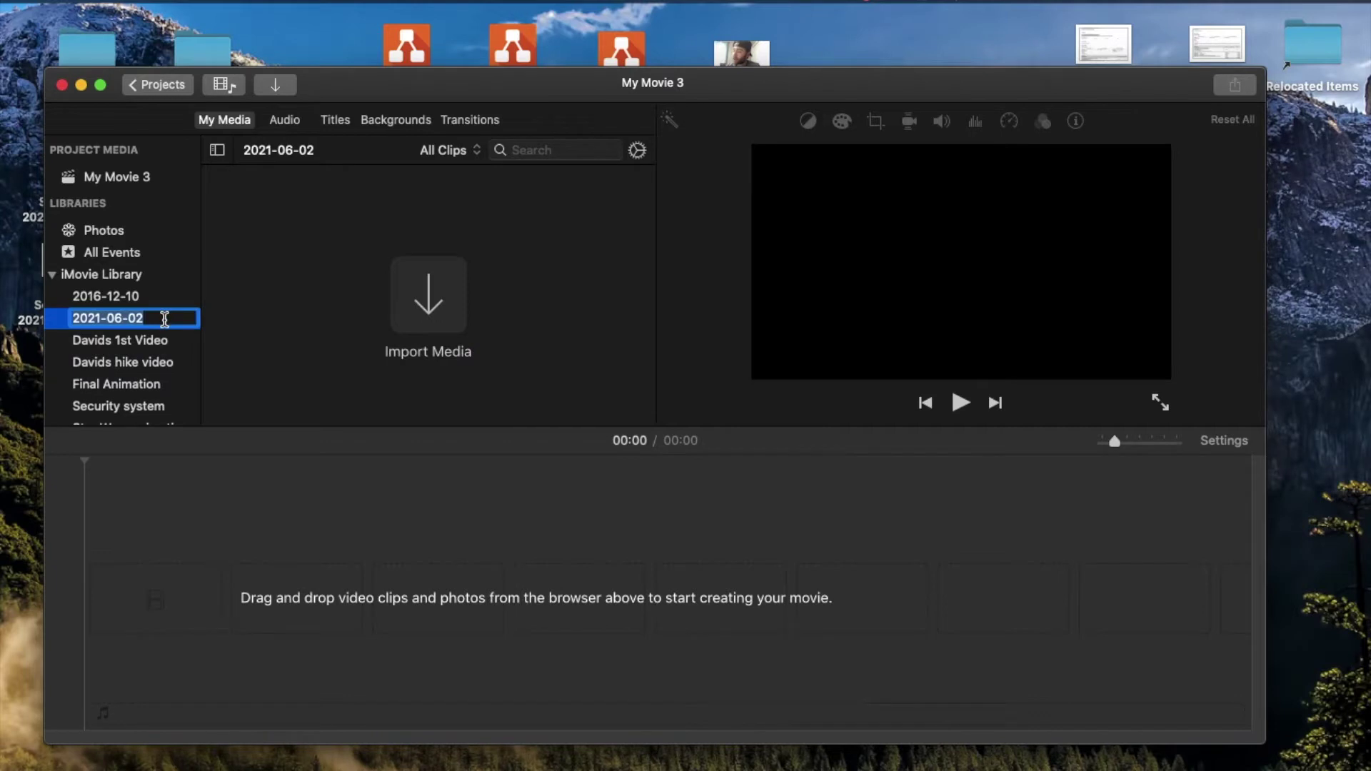
{"action": "key", "text": "BackSpace"}
{"action": "type", "text": "Davids 2nd Movie"}
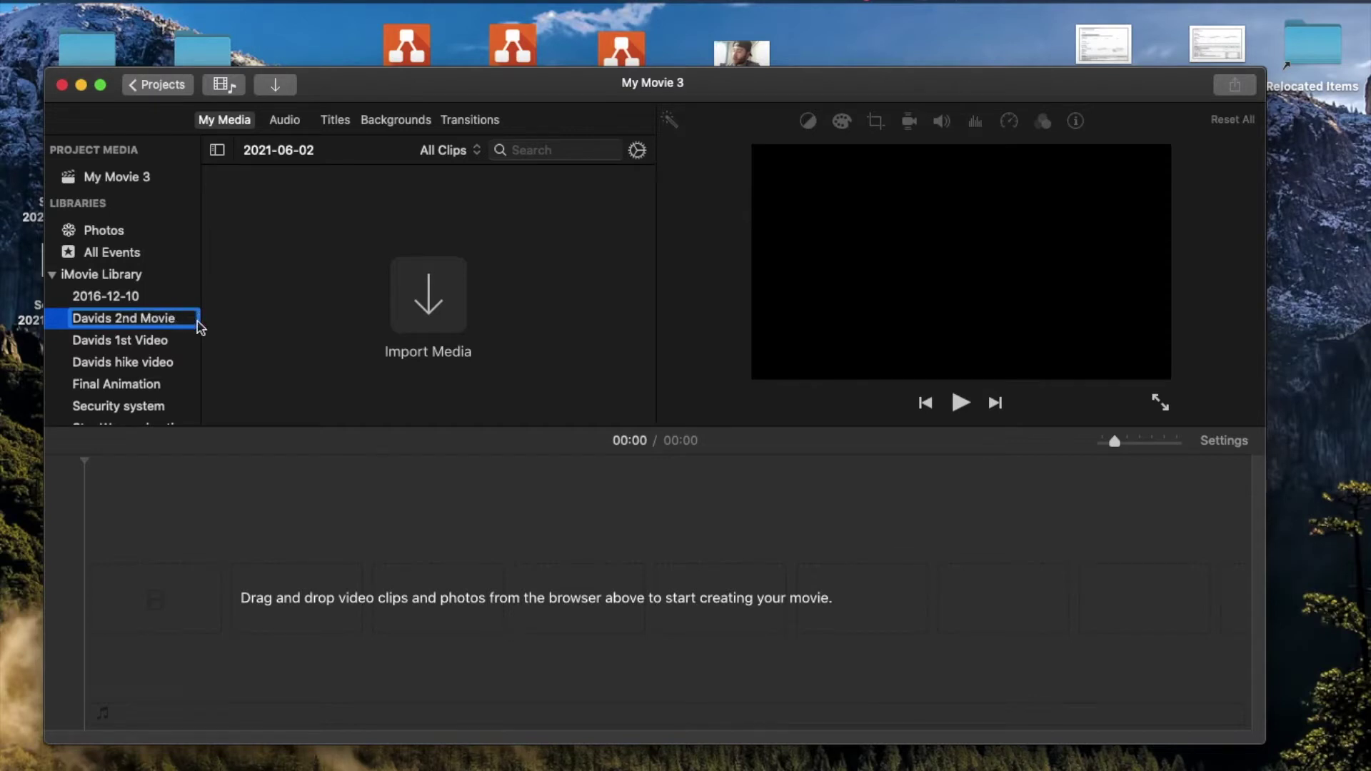
{"action": "key", "text": "Return"}
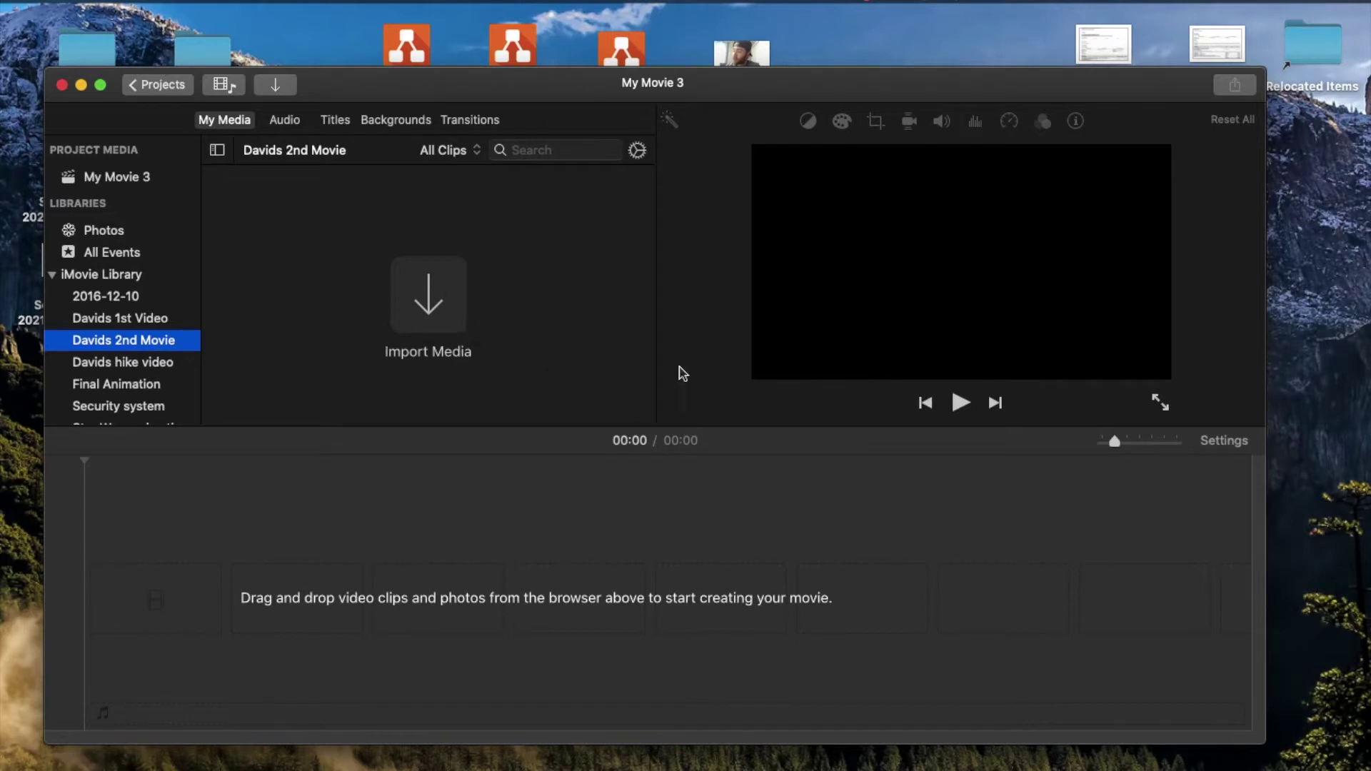
{"action": "left_click", "coordinate": [429, 306]}
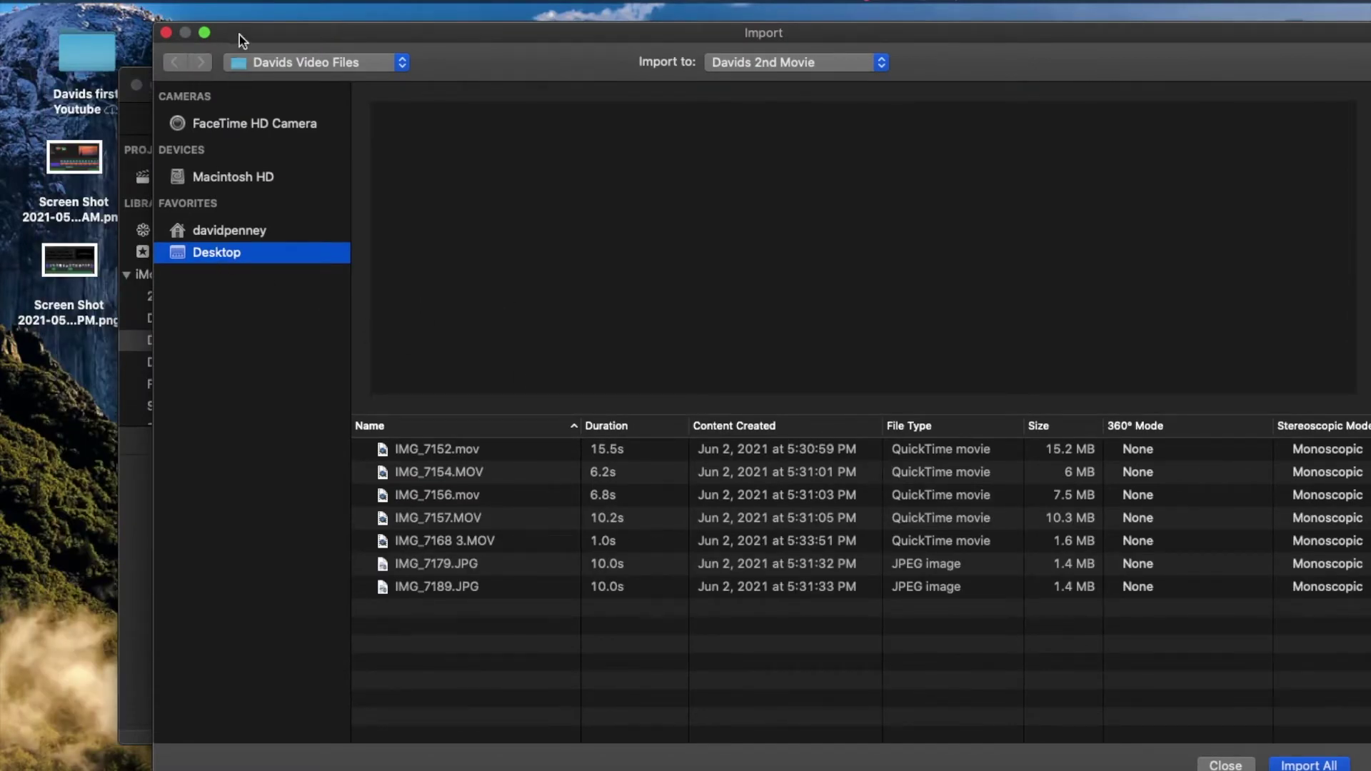
Step: Rearrange the import and iMovie windows, then import all seven Davids Video Files
{"action": "left_click_drag", "start_coordinate": [239, 35], "coordinate": [512, 34]}
{"action": "left_click_drag", "start_coordinate": [185, 82], "coordinate": [433, 70]}
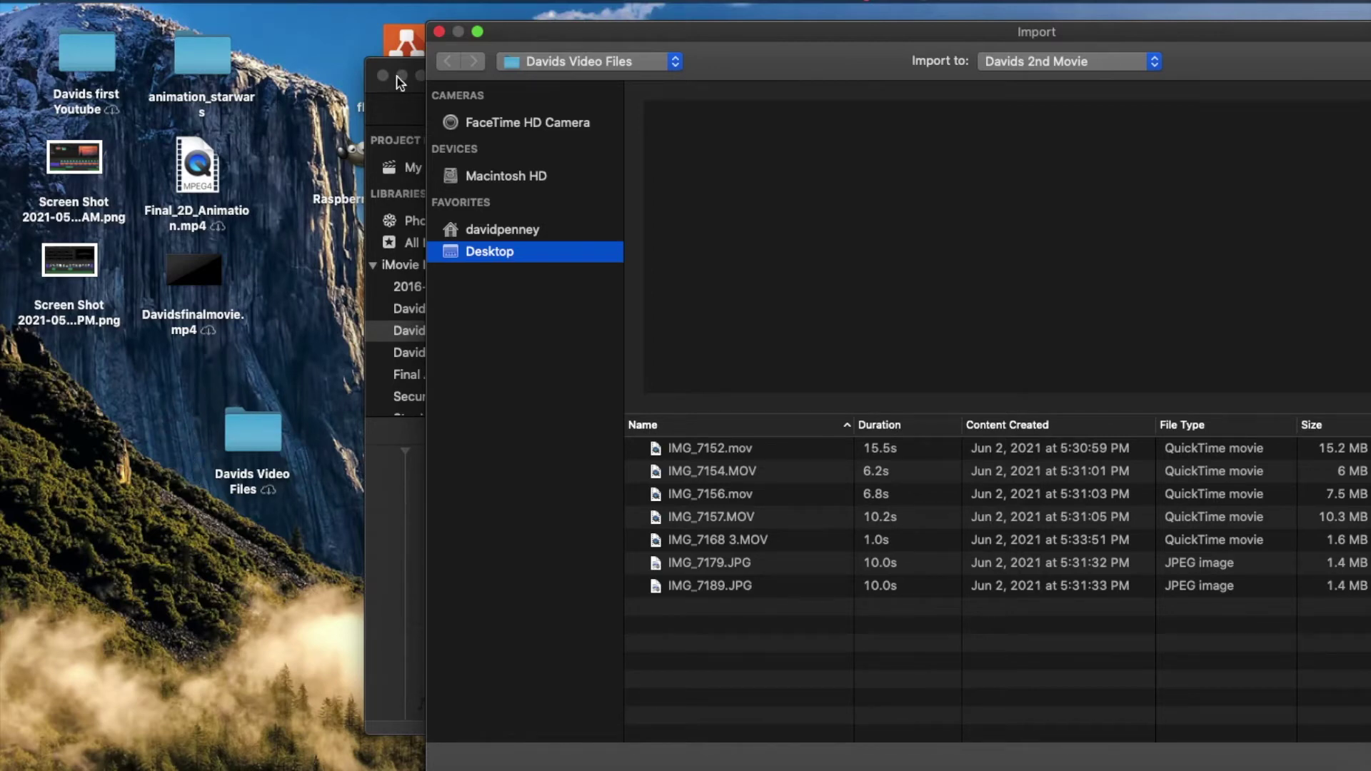
{"action": "left_click_drag", "start_coordinate": [387, 68], "coordinate": [103, 51]}
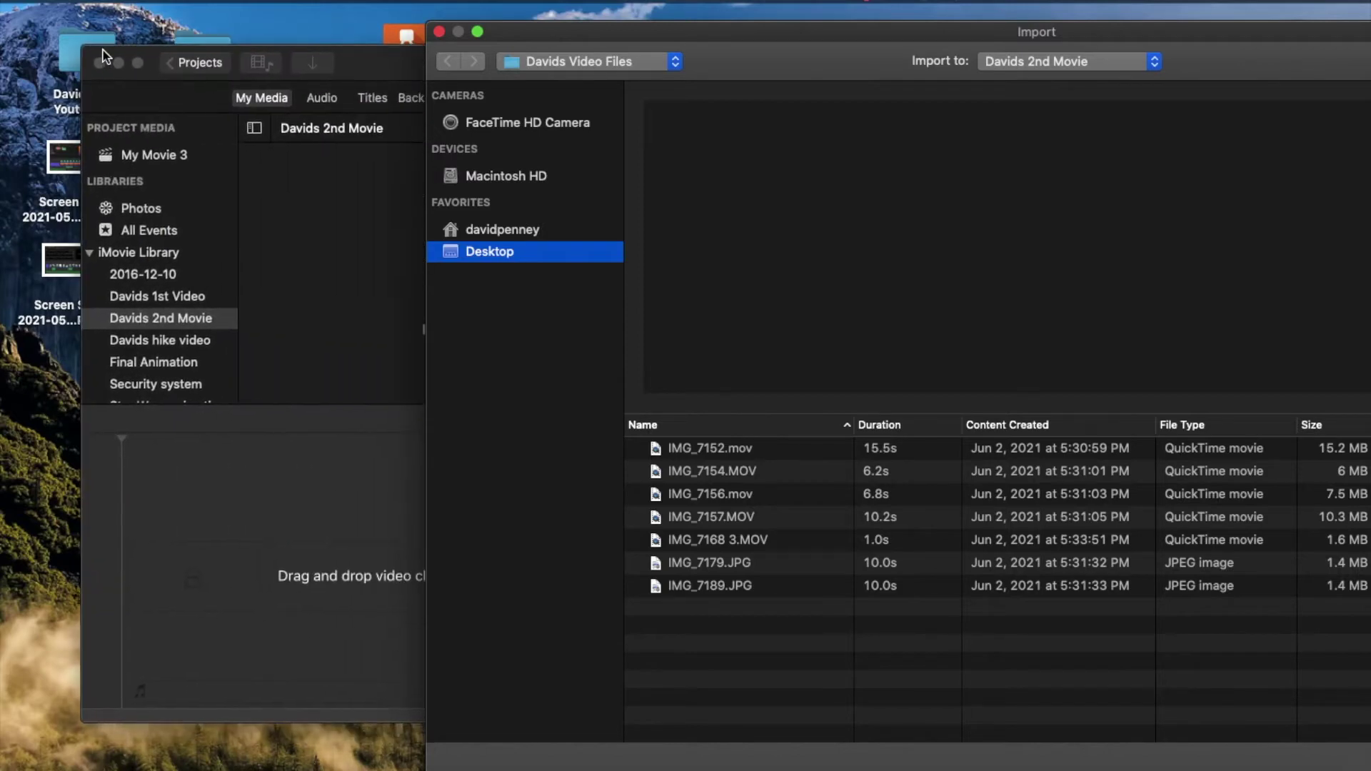
{"action": "left_click_drag", "start_coordinate": [537, 38], "coordinate": [318, 48]}
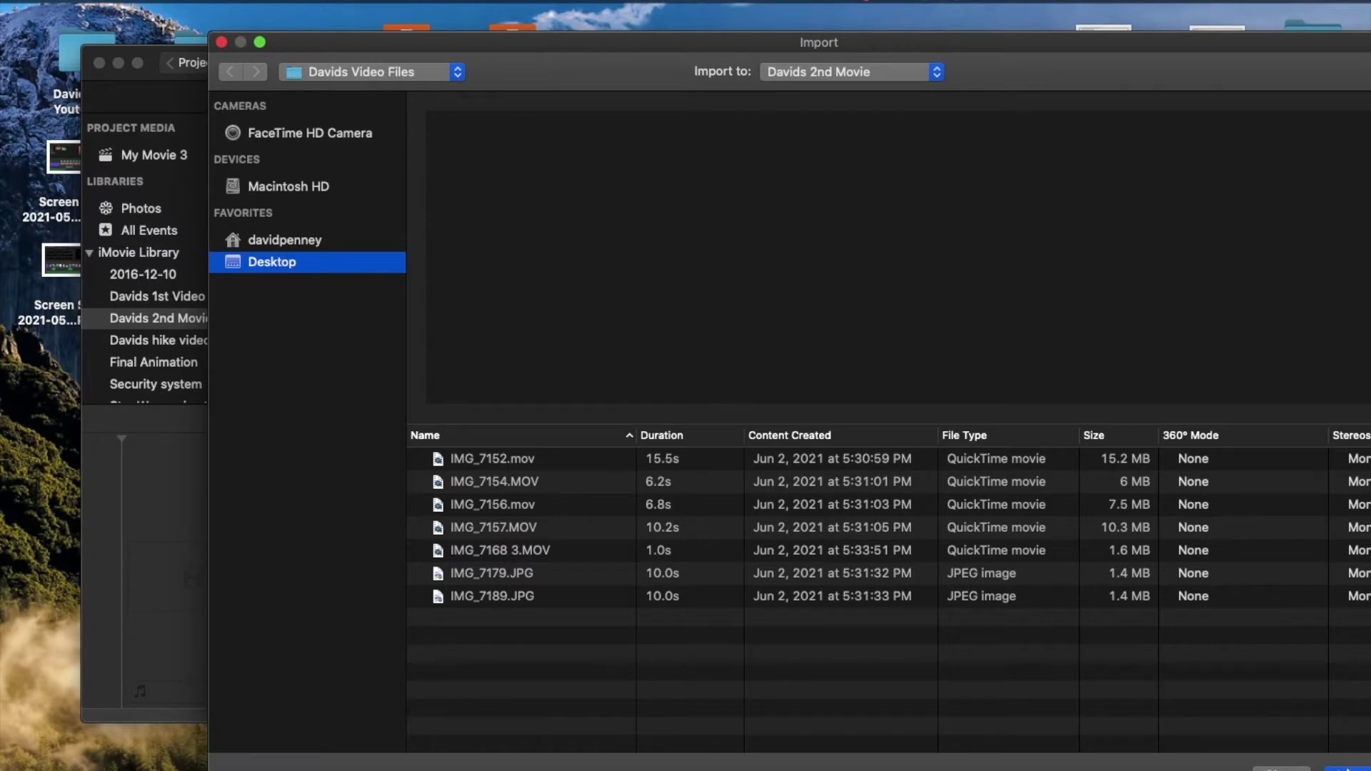
{"action": "left_click_drag", "start_coordinate": [1052, 44], "coordinate": [872, 32]}
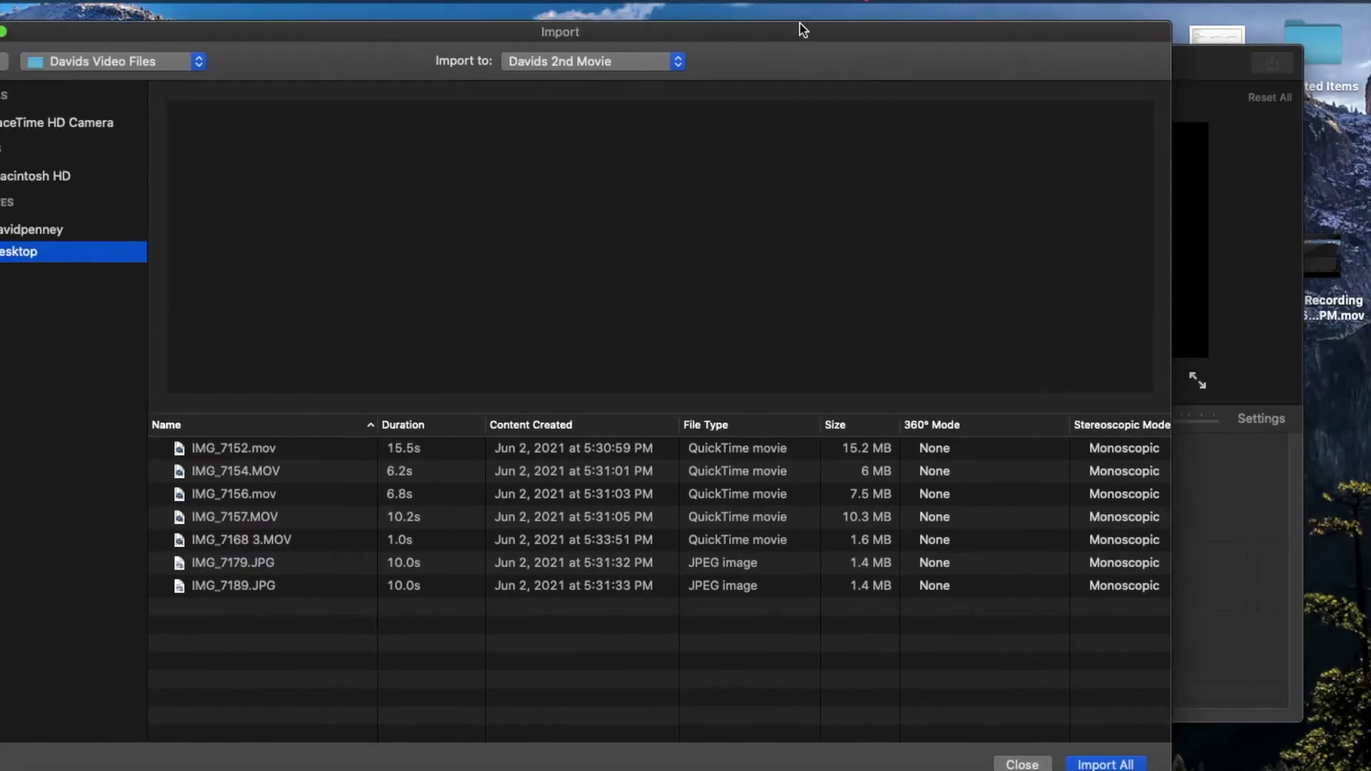
{"action": "left_click", "coordinate": [1182, 764]}
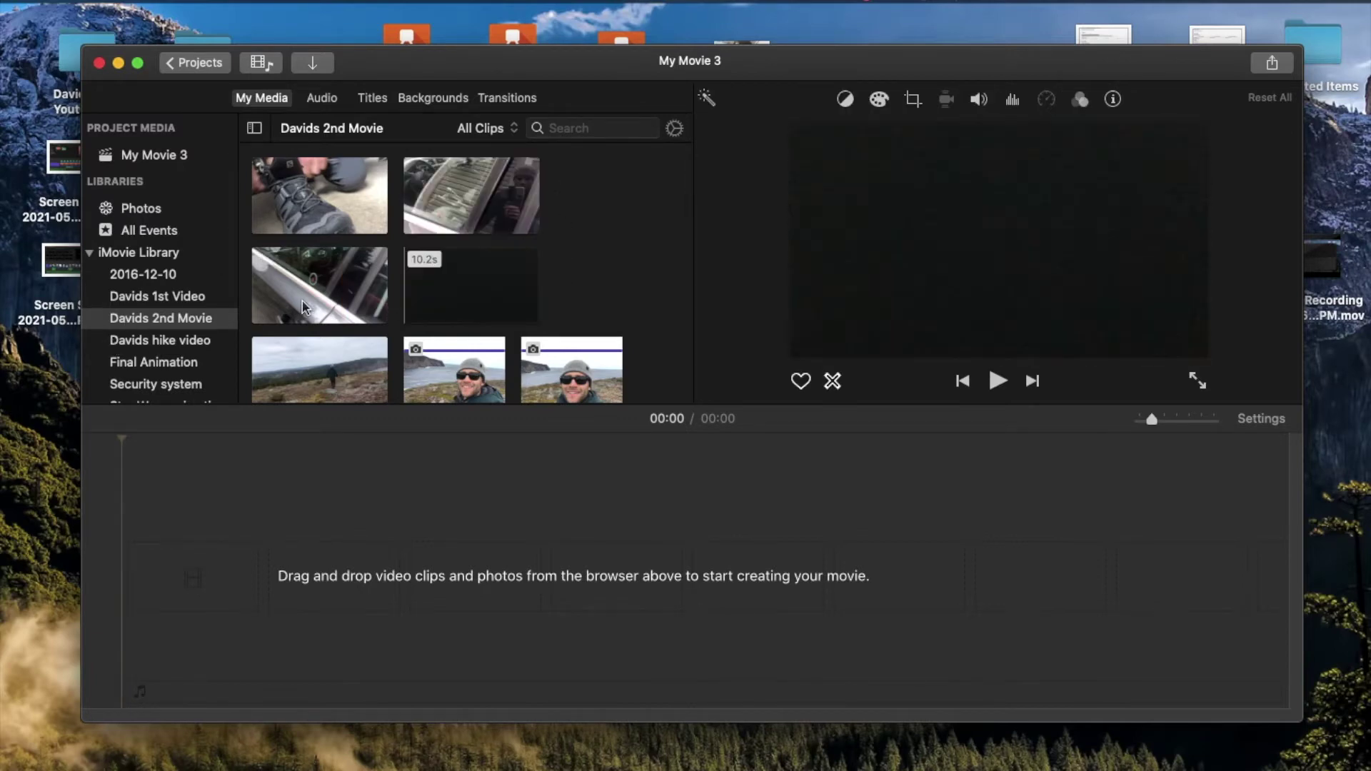
Step: Add the shoe-lacing clip to the timeline and trim it to about 5 seconds
{"action": "left_click_drag", "start_coordinate": [505, 70], "coordinate": [576, 62]}
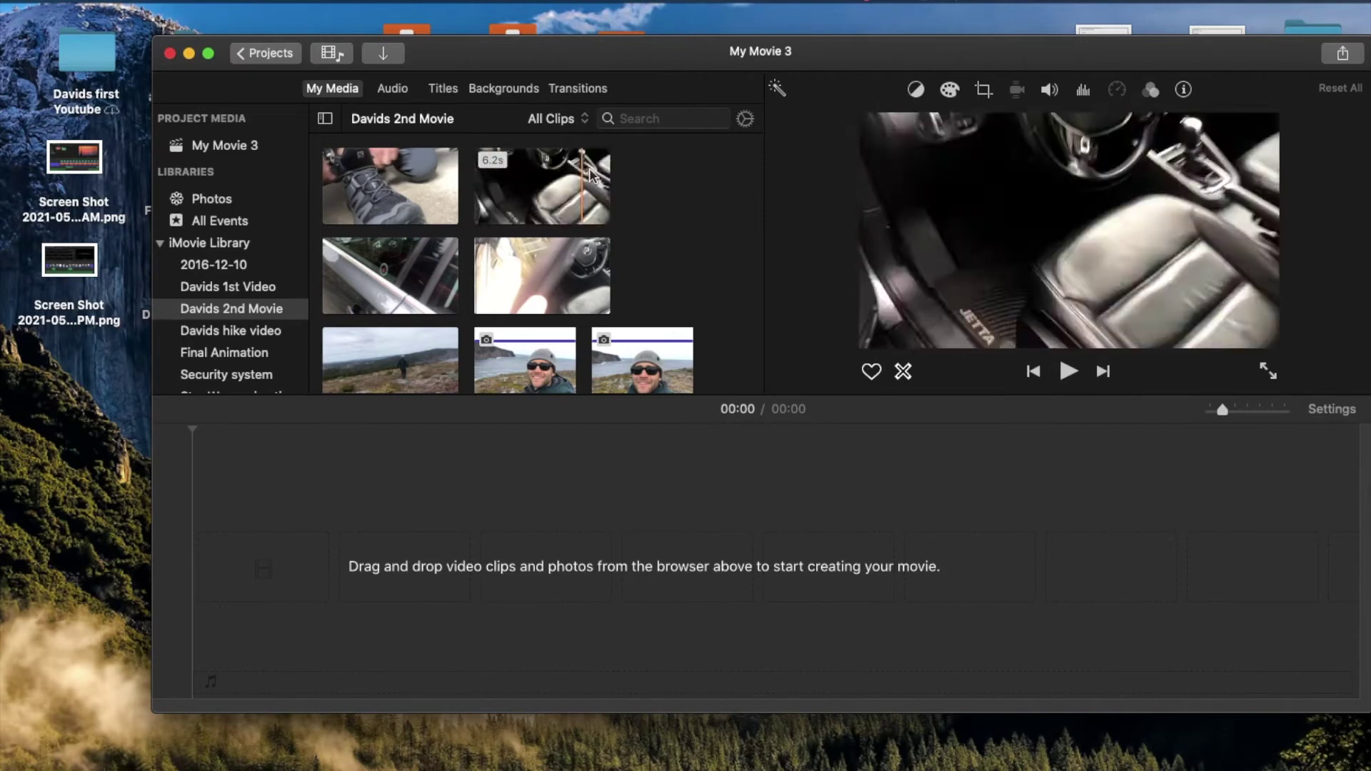
{"action": "left_click_drag", "start_coordinate": [411, 193], "coordinate": [236, 589]}
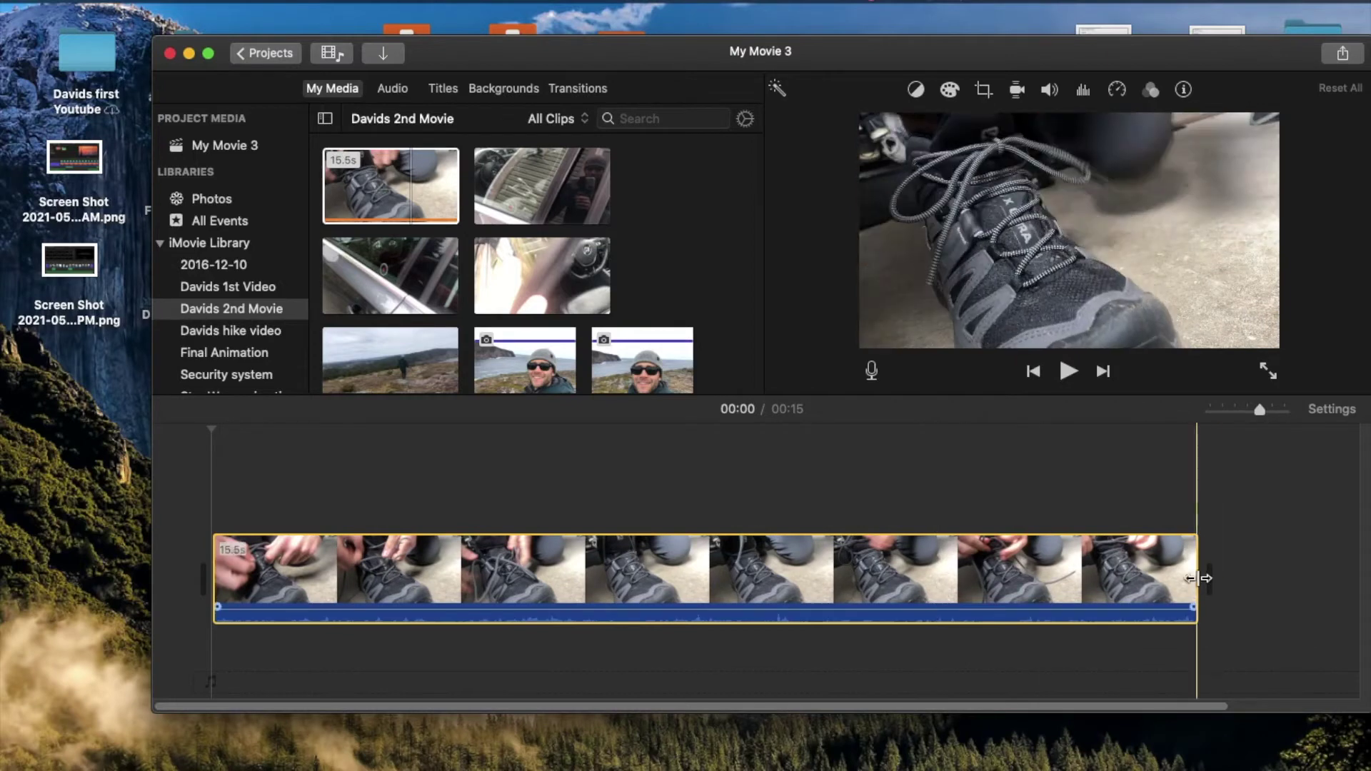
{"action": "left_click_drag", "start_coordinate": [1198, 583], "coordinate": [932, 599]}
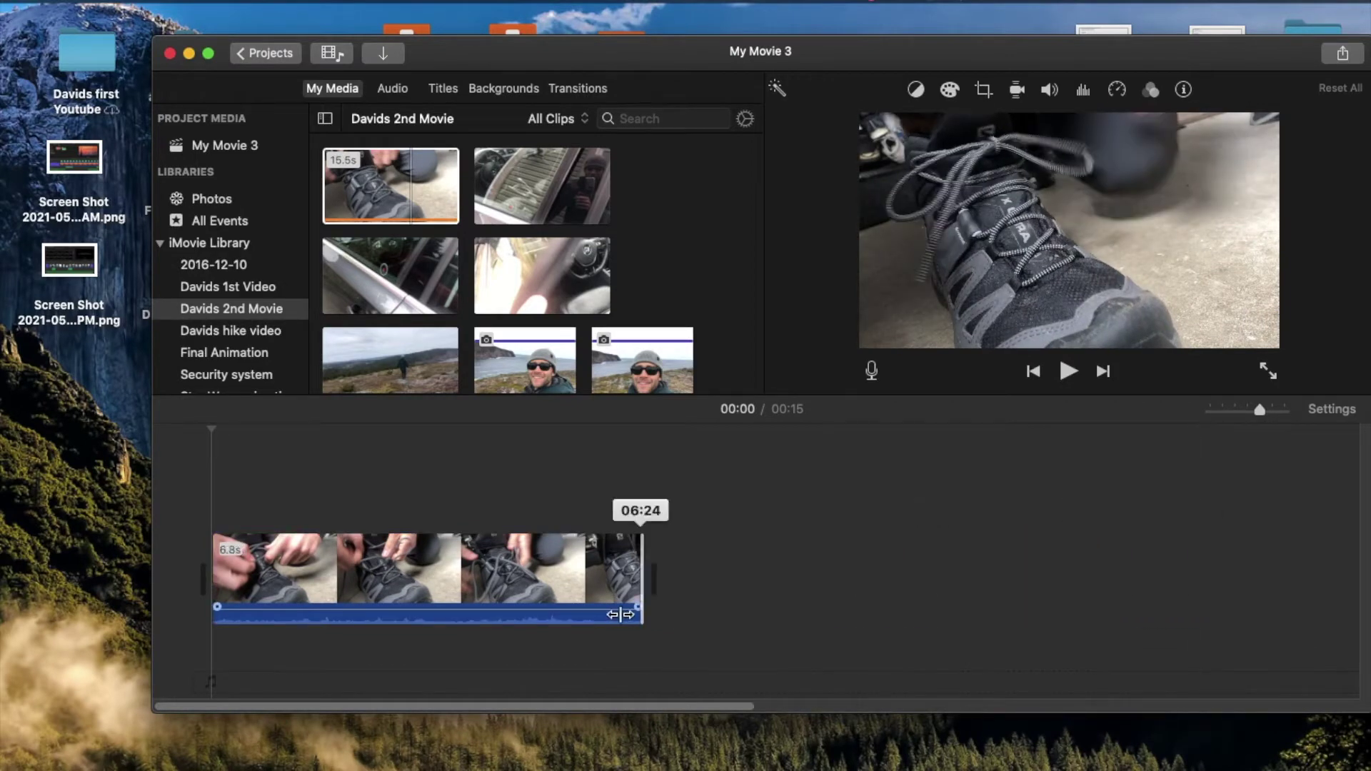
{"action": "mouse_move", "coordinate": [927, 600]}
{"action": "left_mouse_down"}
{"action": "mouse_move", "coordinate": [554, 606]}
{"action": "mouse_move", "coordinate": [464, 592]}
{"action": "left_mouse_up"}
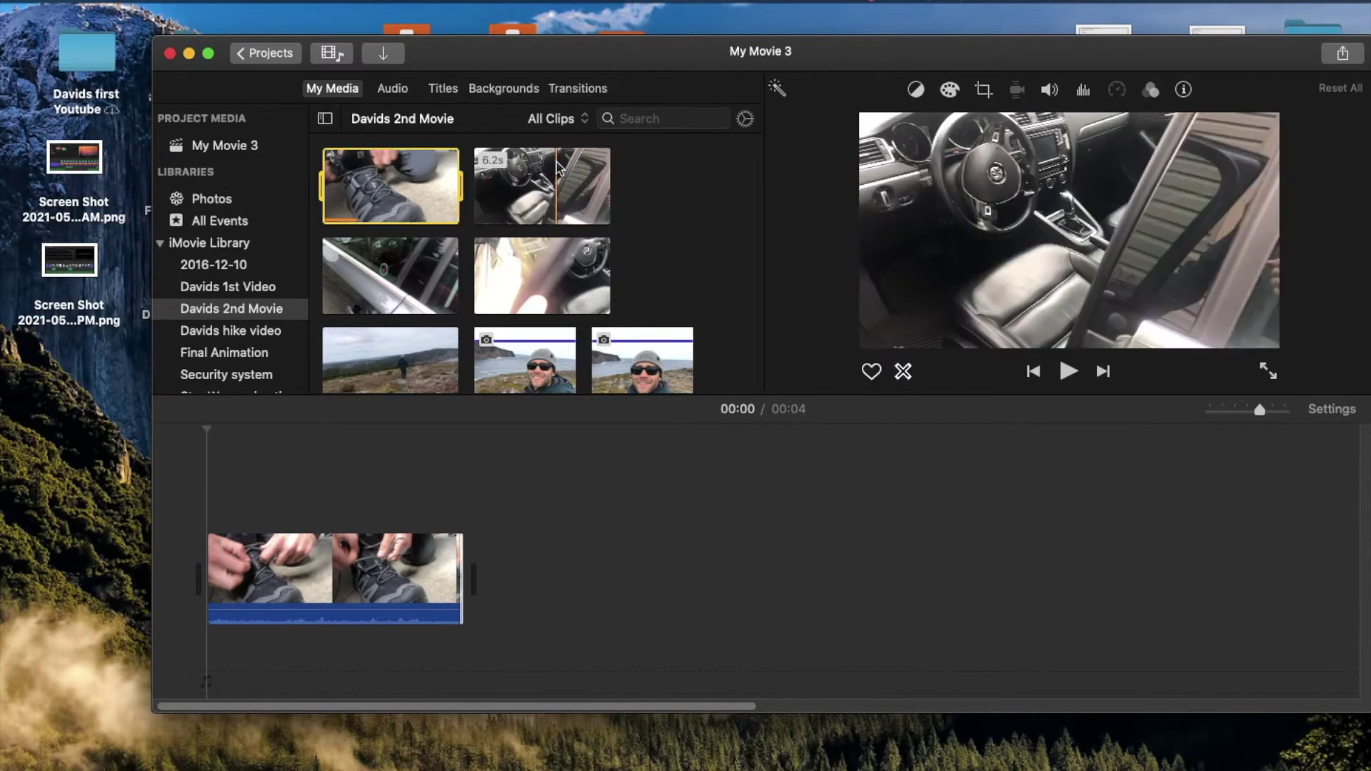
Step: Add the car clip after it, shorten its end, and play the 8-second movie
{"action": "left_click_drag", "start_coordinate": [557, 166], "coordinate": [505, 589]}
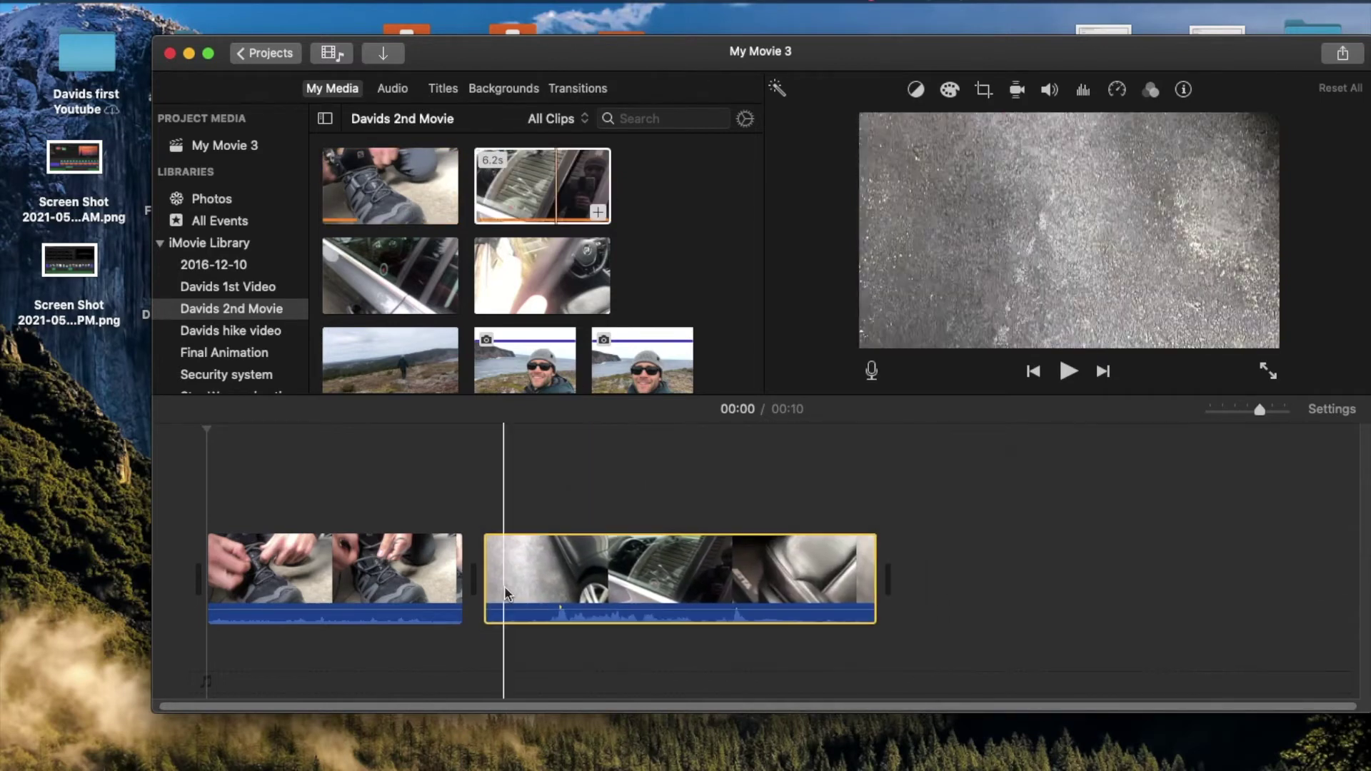
{"action": "left_click_drag", "start_coordinate": [876, 587], "coordinate": [775, 593]}
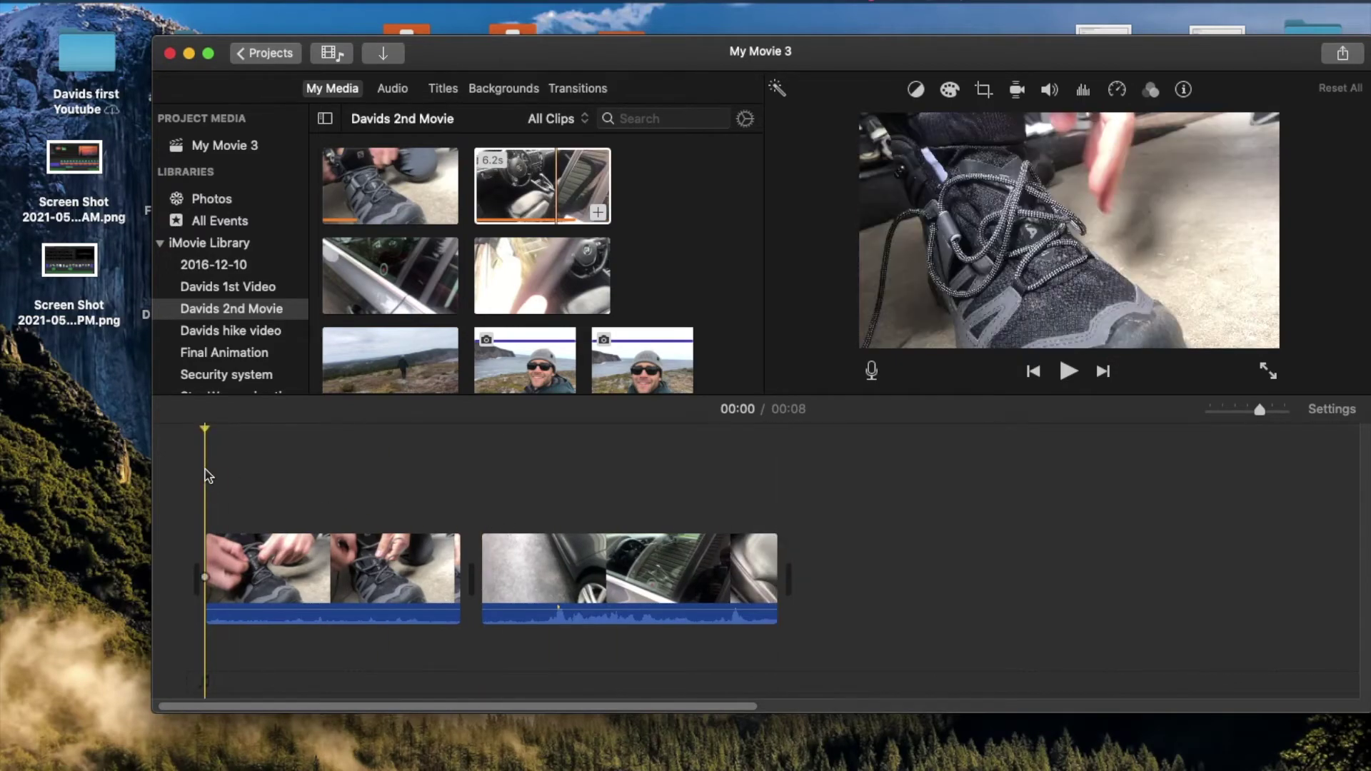
{"action": "left_click", "coordinate": [1068, 371]}
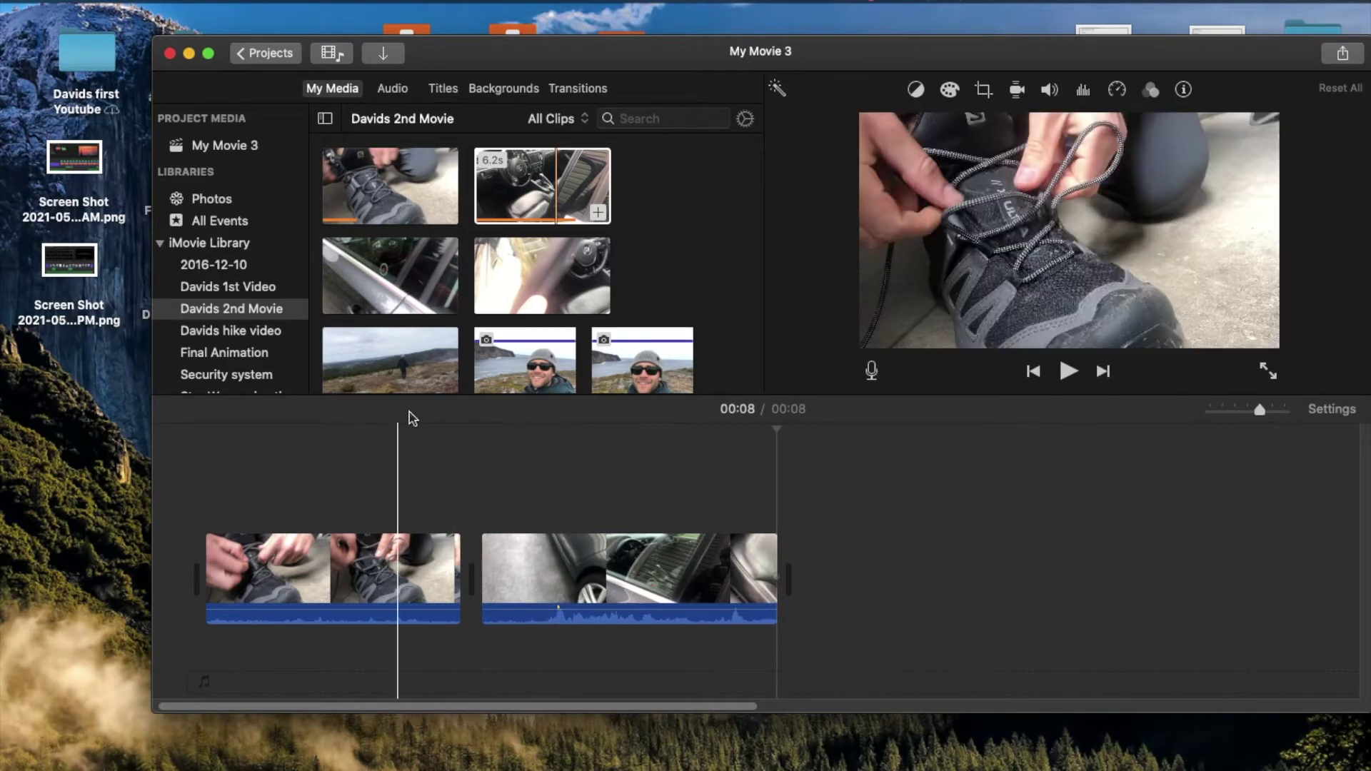
Step: Place a Fade to Black transition between the shoe and car clips and preview it
{"action": "left_click", "coordinate": [580, 92]}
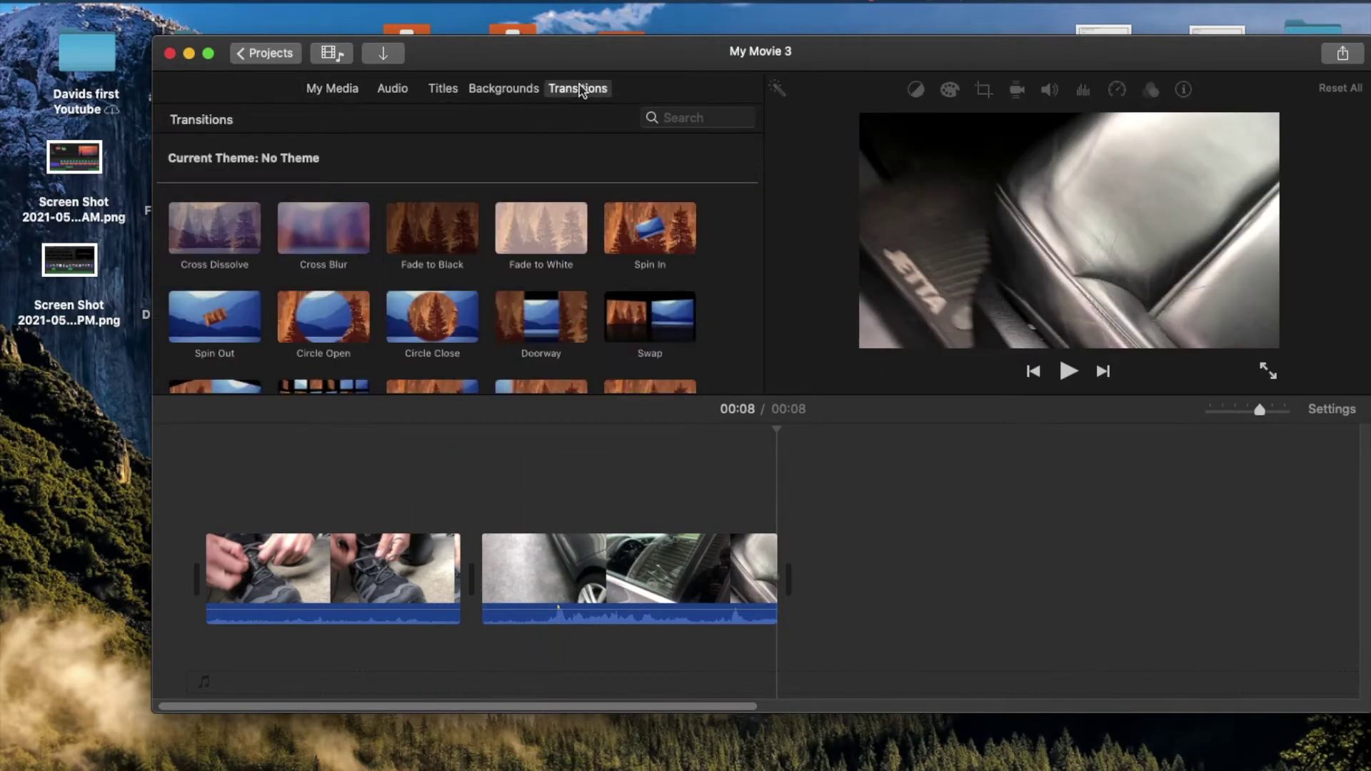
{"action": "left_click_drag", "start_coordinate": [438, 237], "coordinate": [408, 589]}
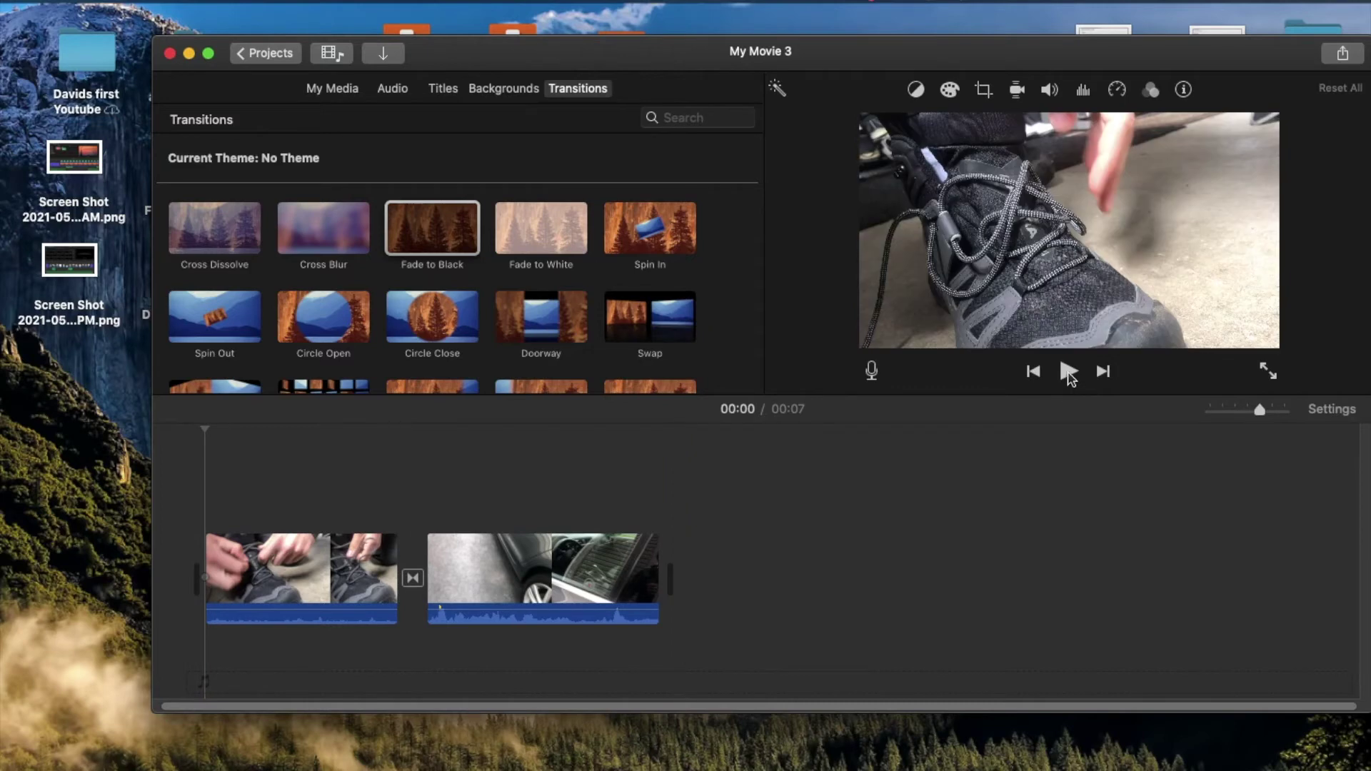
{"action": "left_click", "coordinate": [1069, 372]}
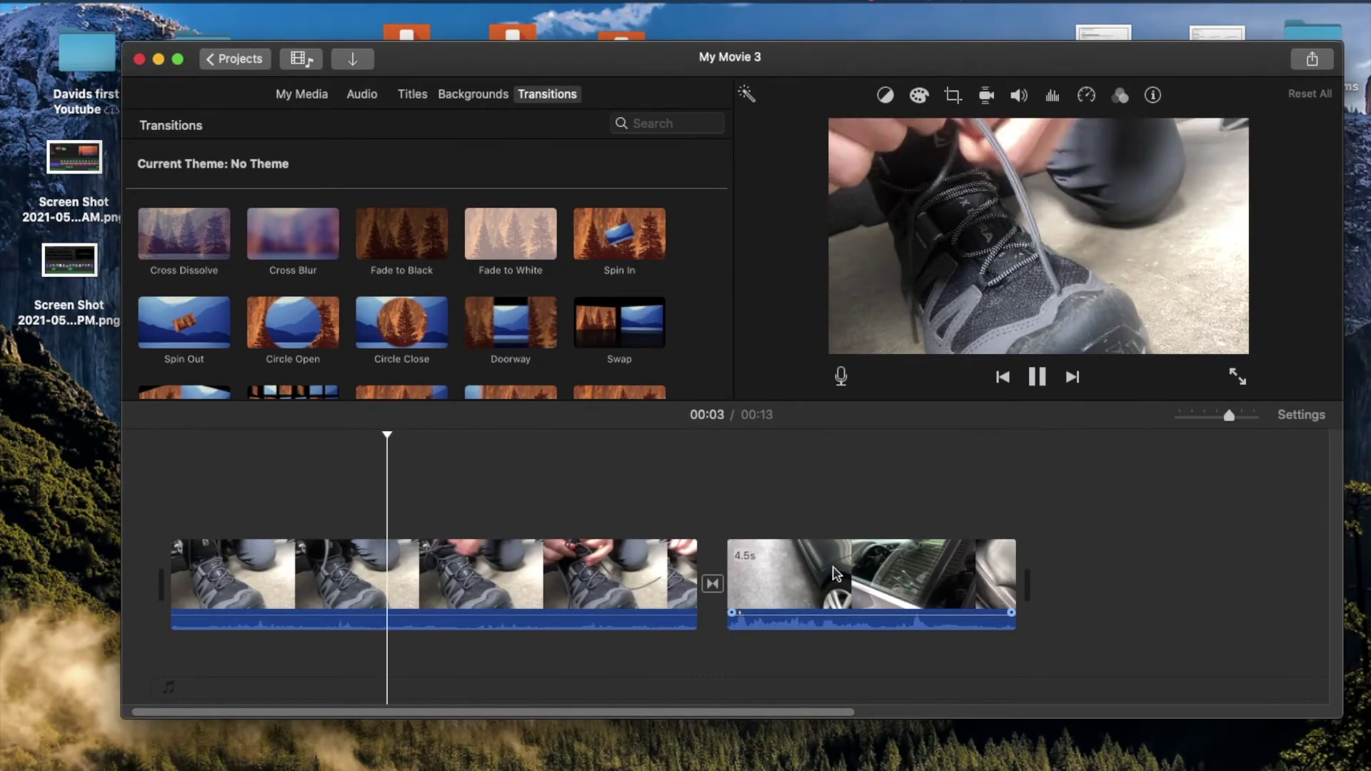
{"action": "left_click", "coordinate": [1035, 380]}
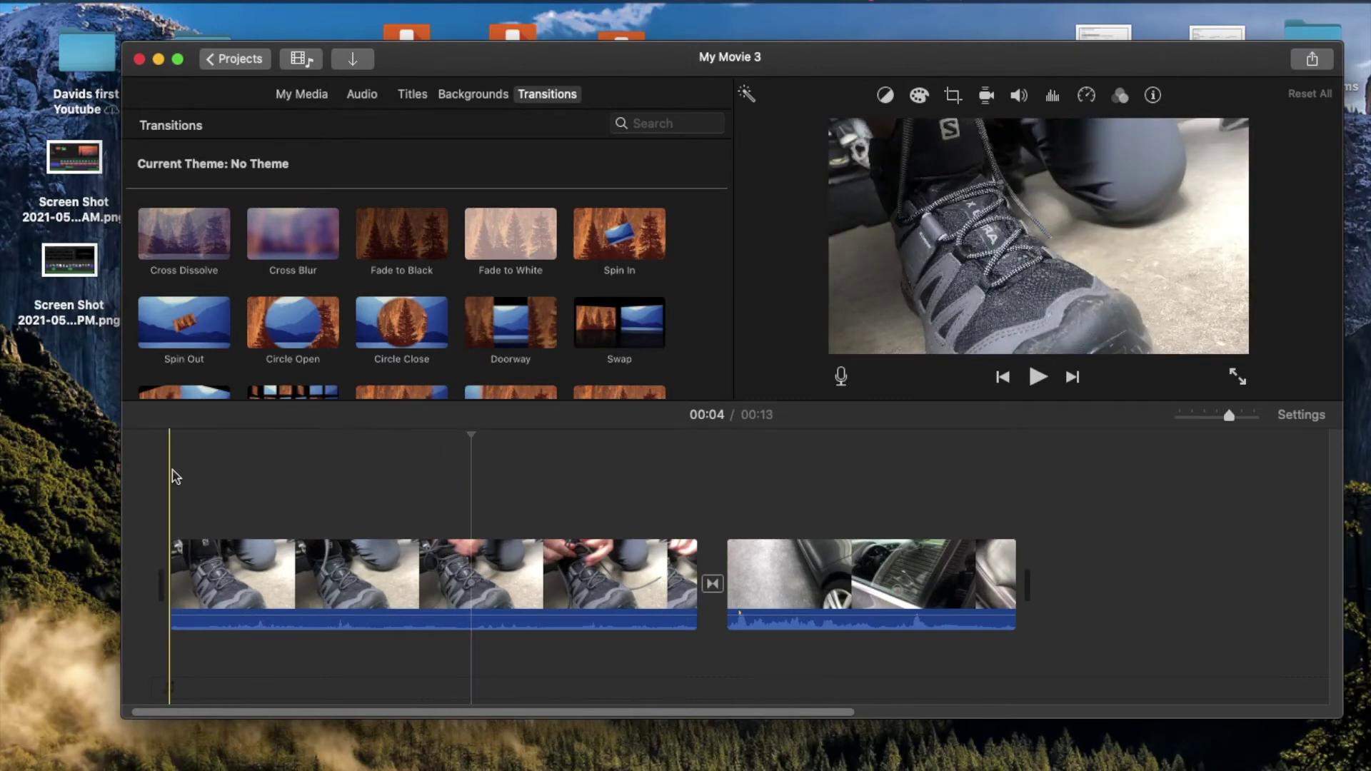
{"action": "left_click", "coordinate": [171, 476]}
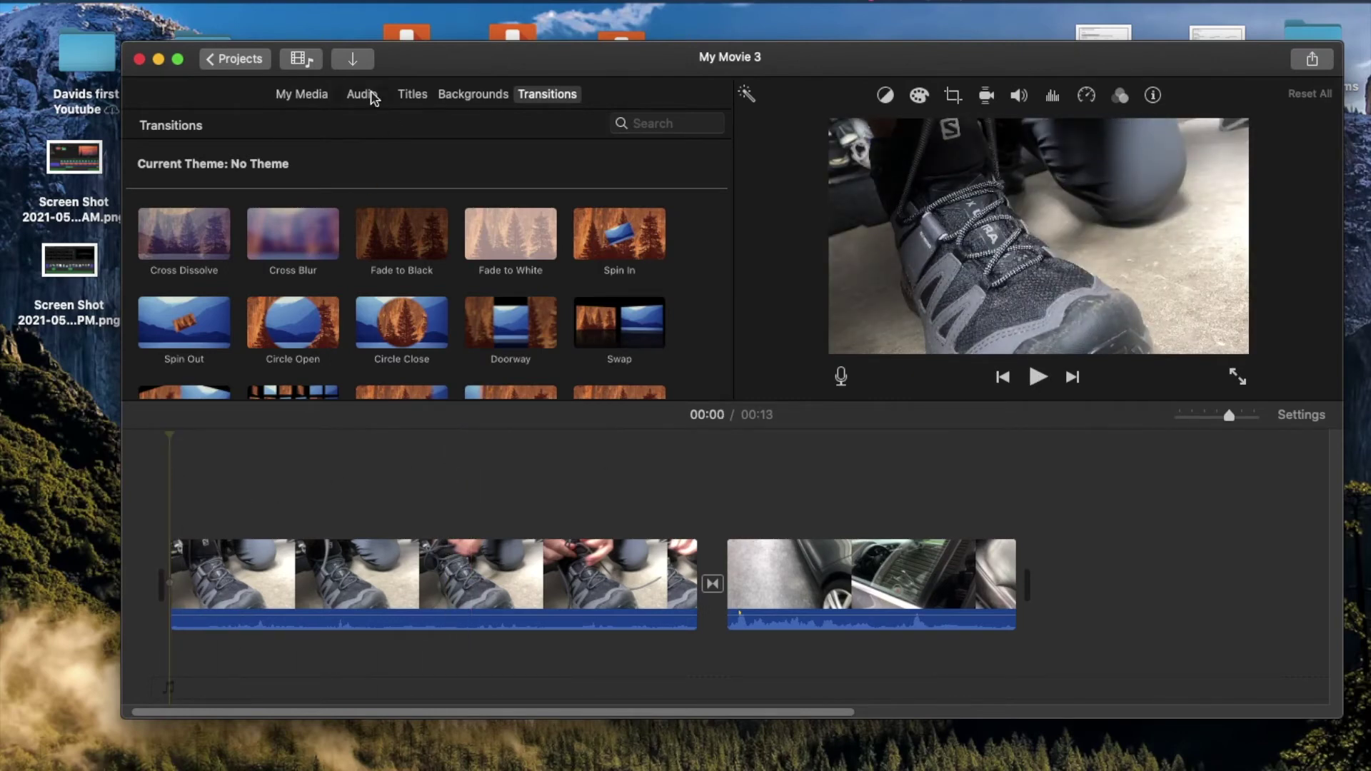
Step: Add the Bubbles song under the clips, trim its start, and slide it to the movie's beginning
{"action": "left_click", "coordinate": [370, 97]}
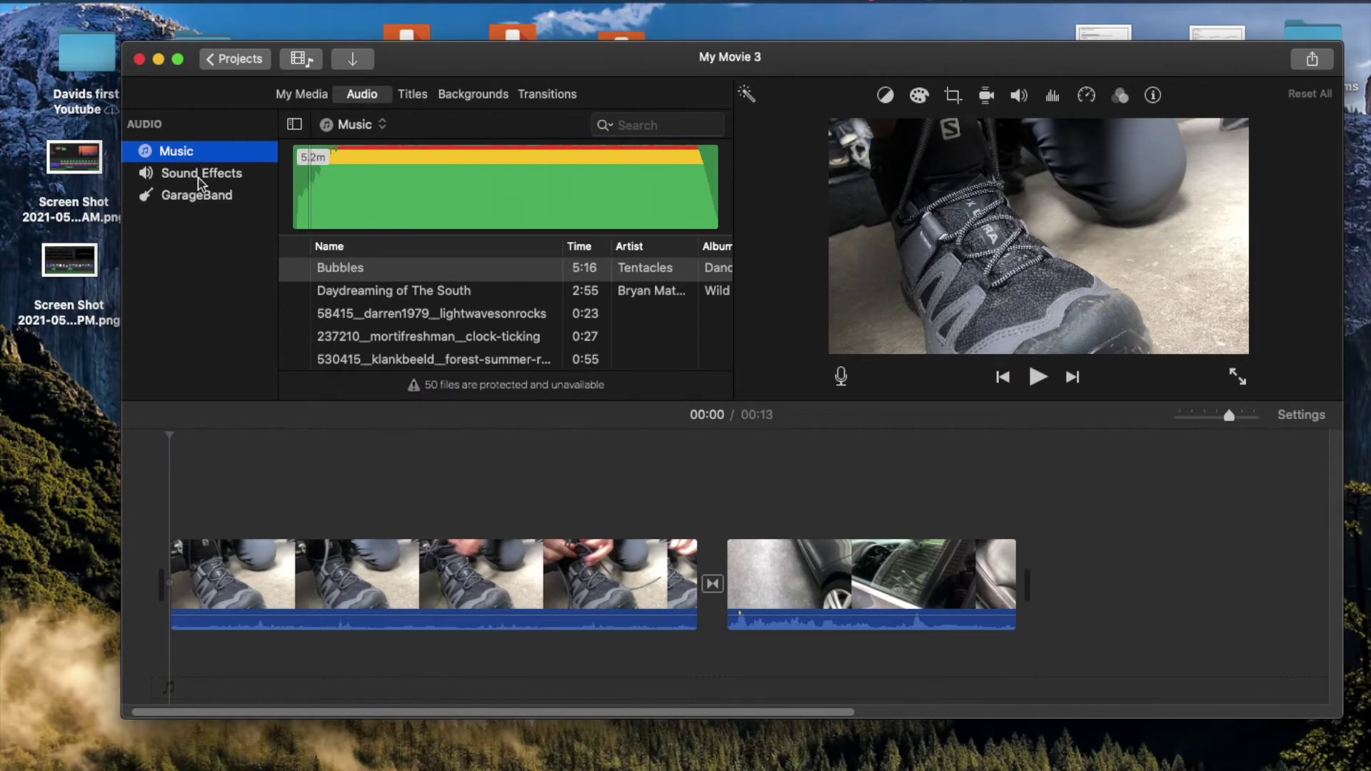
{"action": "left_click", "coordinate": [348, 277]}
{"action": "left_click_drag", "start_coordinate": [386, 685], "coordinate": [176, 675]}
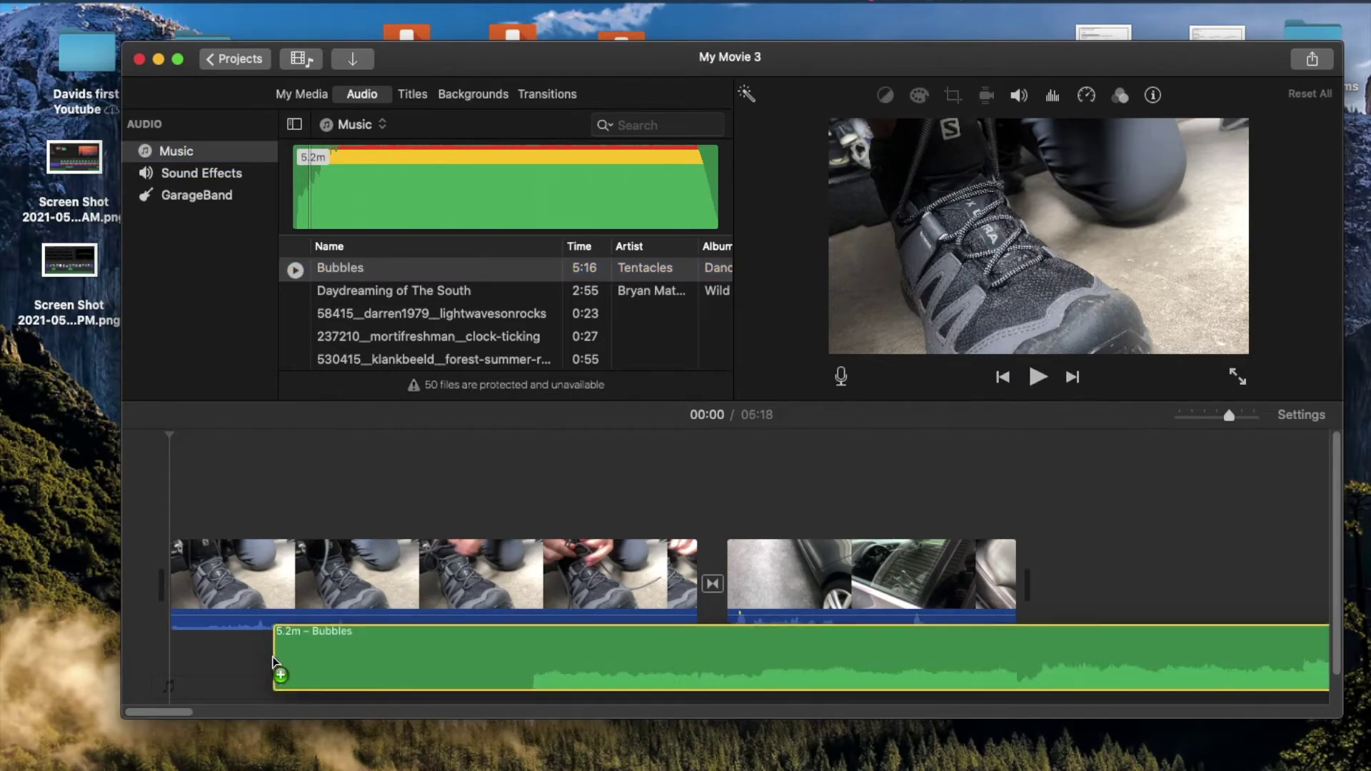
{"action": "left_click_drag", "start_coordinate": [153, 672], "coordinate": [153, 668]}
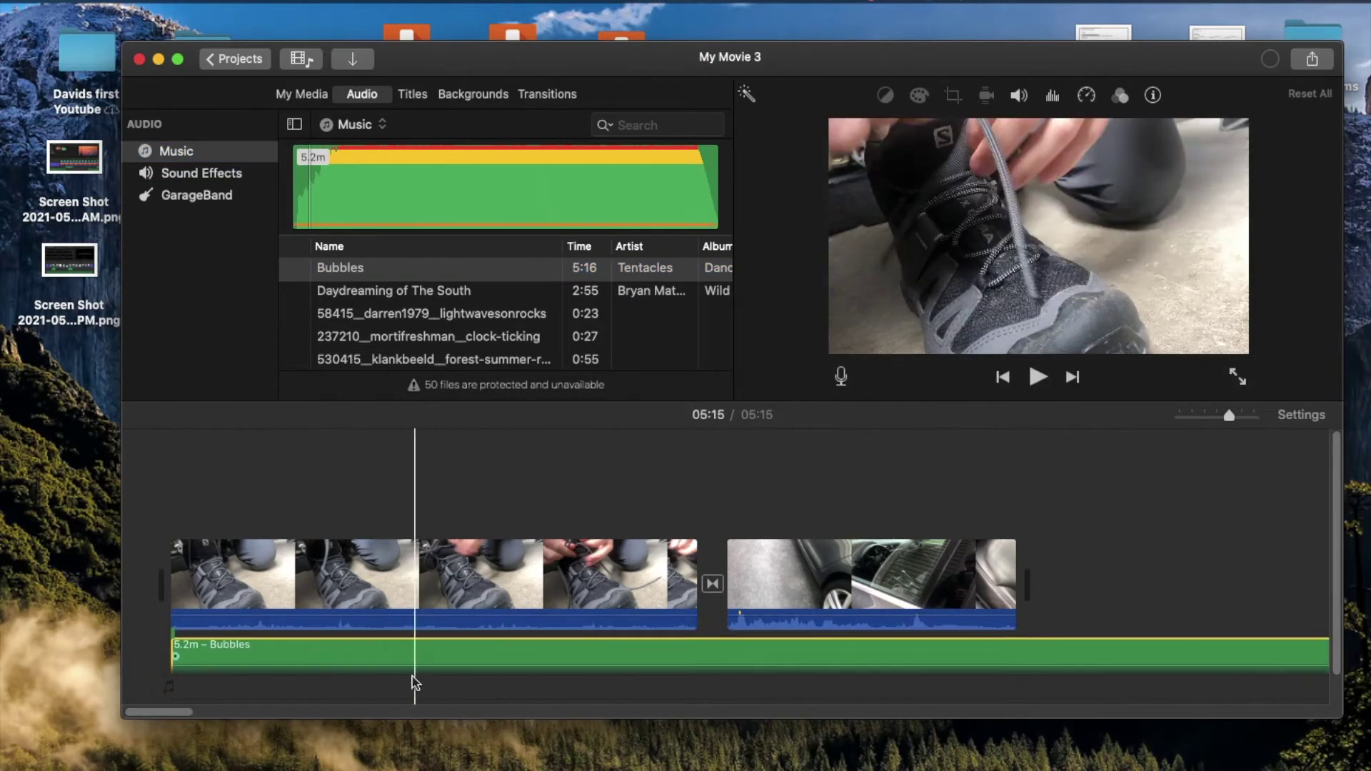
{"action": "left_click_drag", "start_coordinate": [169, 654], "coordinate": [275, 661]}
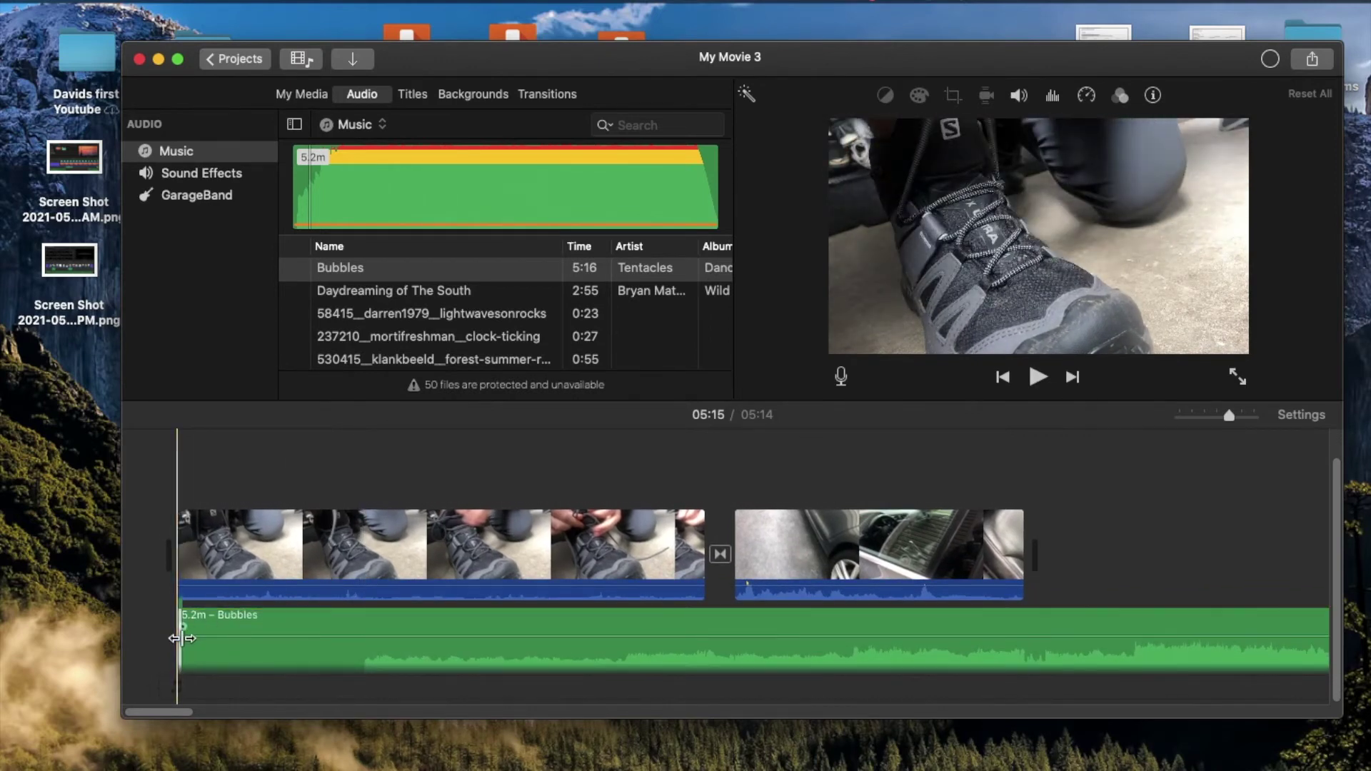
{"action": "left_click_drag", "start_coordinate": [179, 636], "coordinate": [379, 643]}
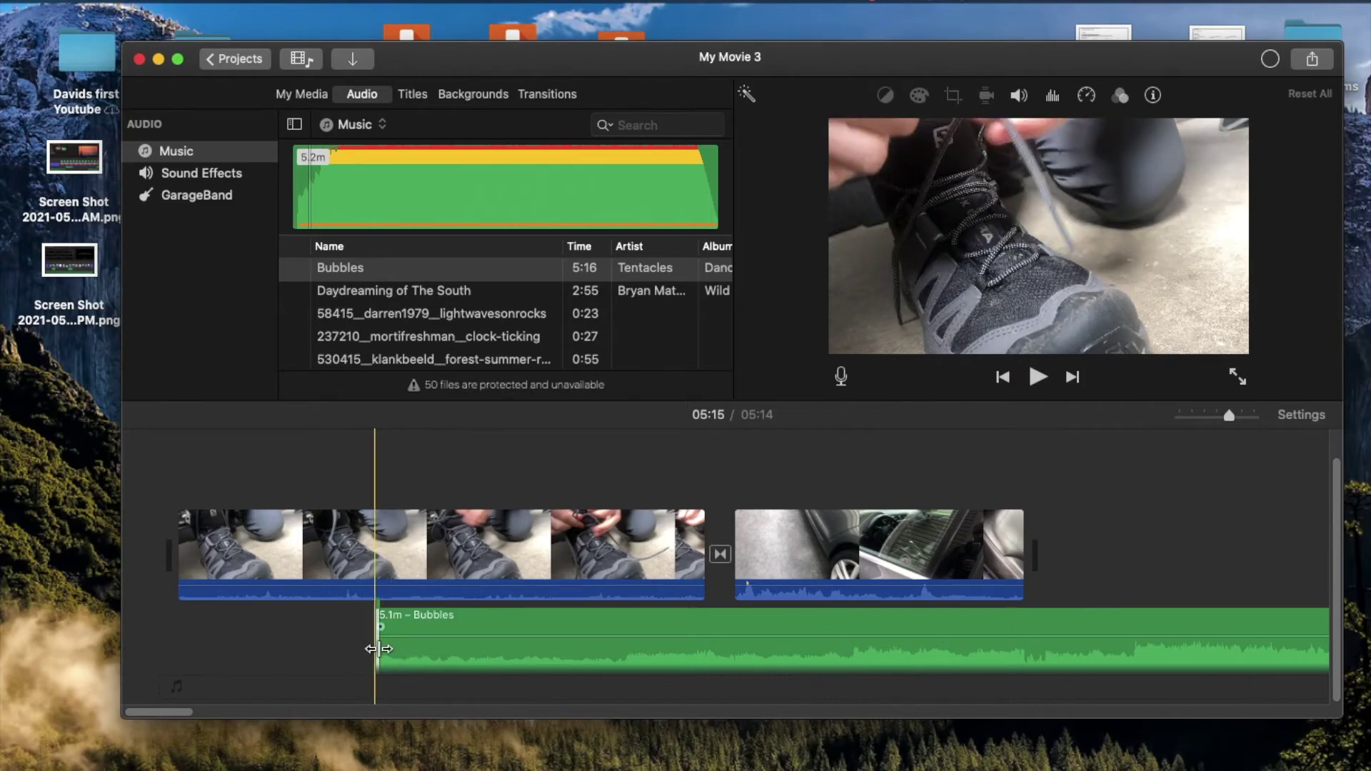
{"action": "left_click_drag", "start_coordinate": [404, 656], "coordinate": [191, 636]}
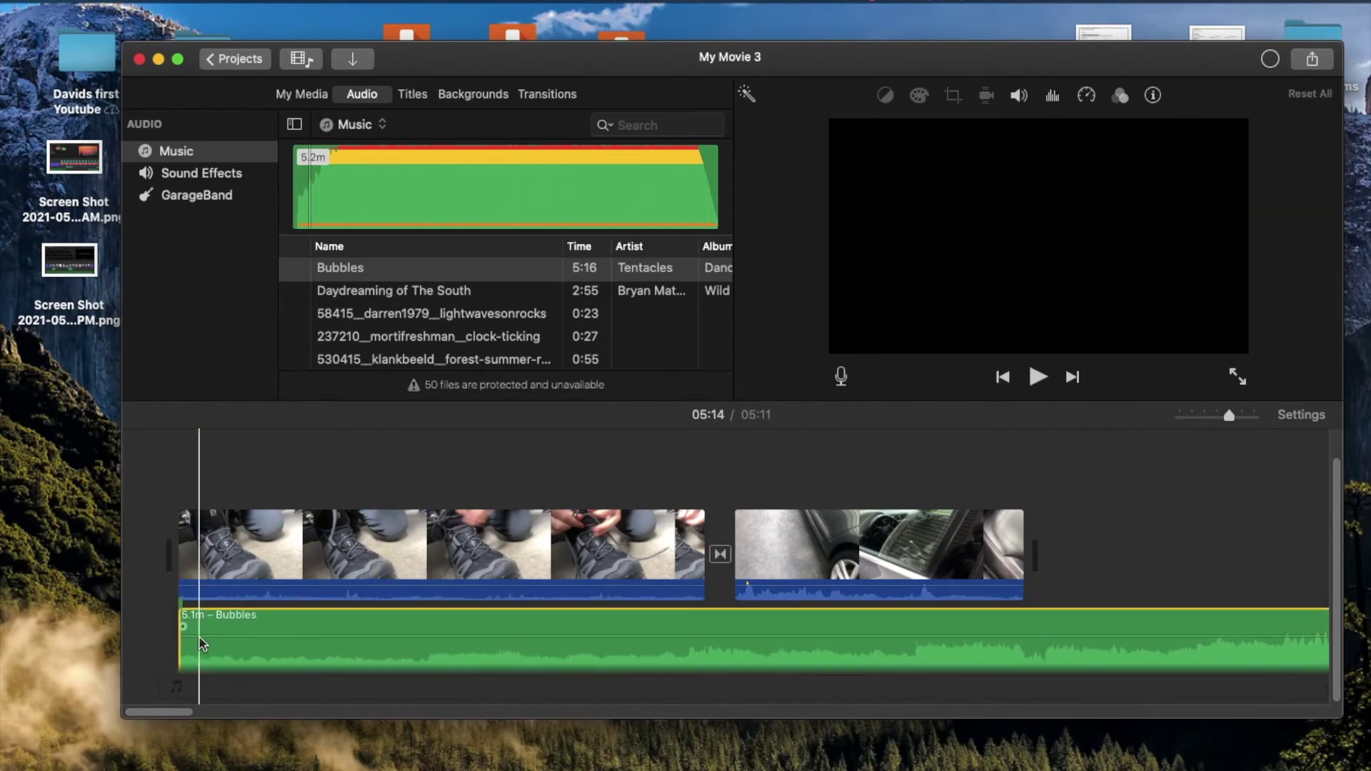
{"action": "left_click", "coordinate": [179, 458]}
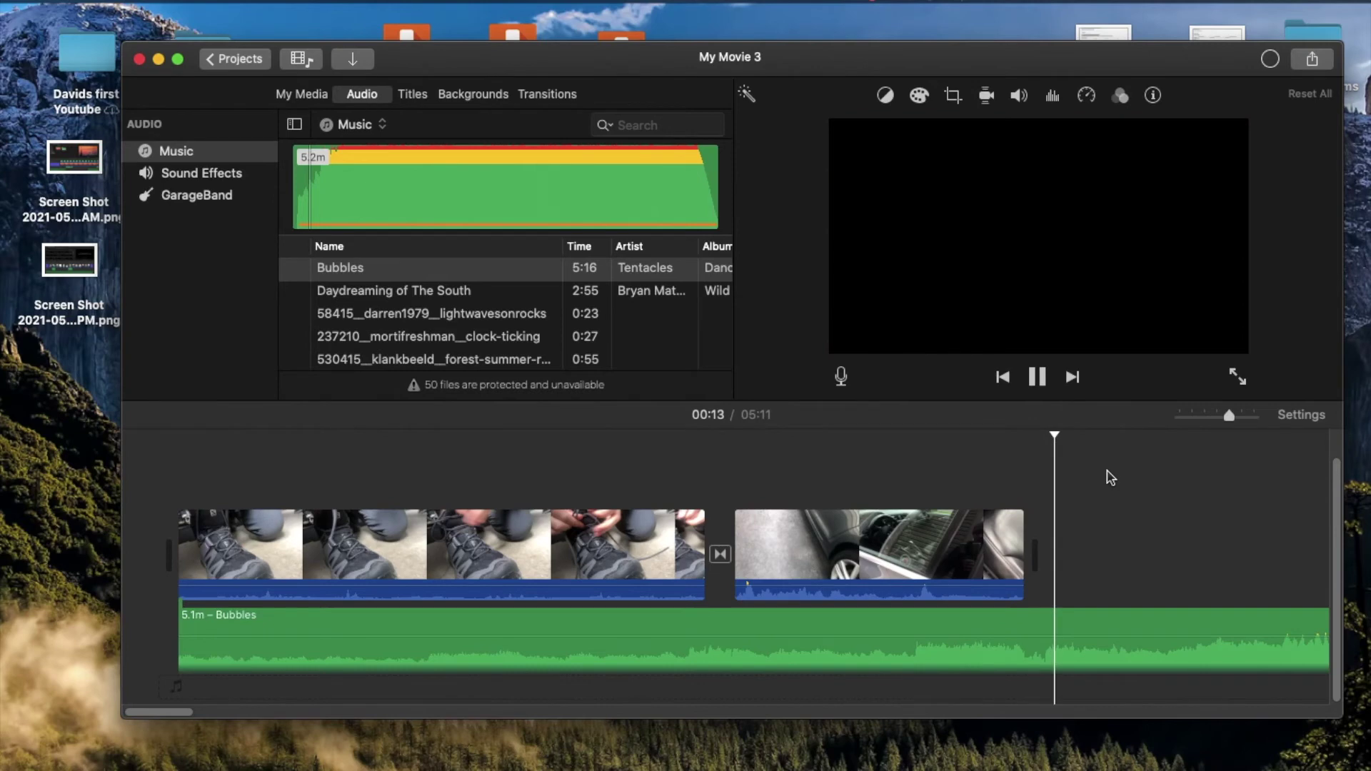
Step: Stop the preview at 14 seconds and bring up the title templates
{"action": "left_click", "coordinate": [1038, 378]}
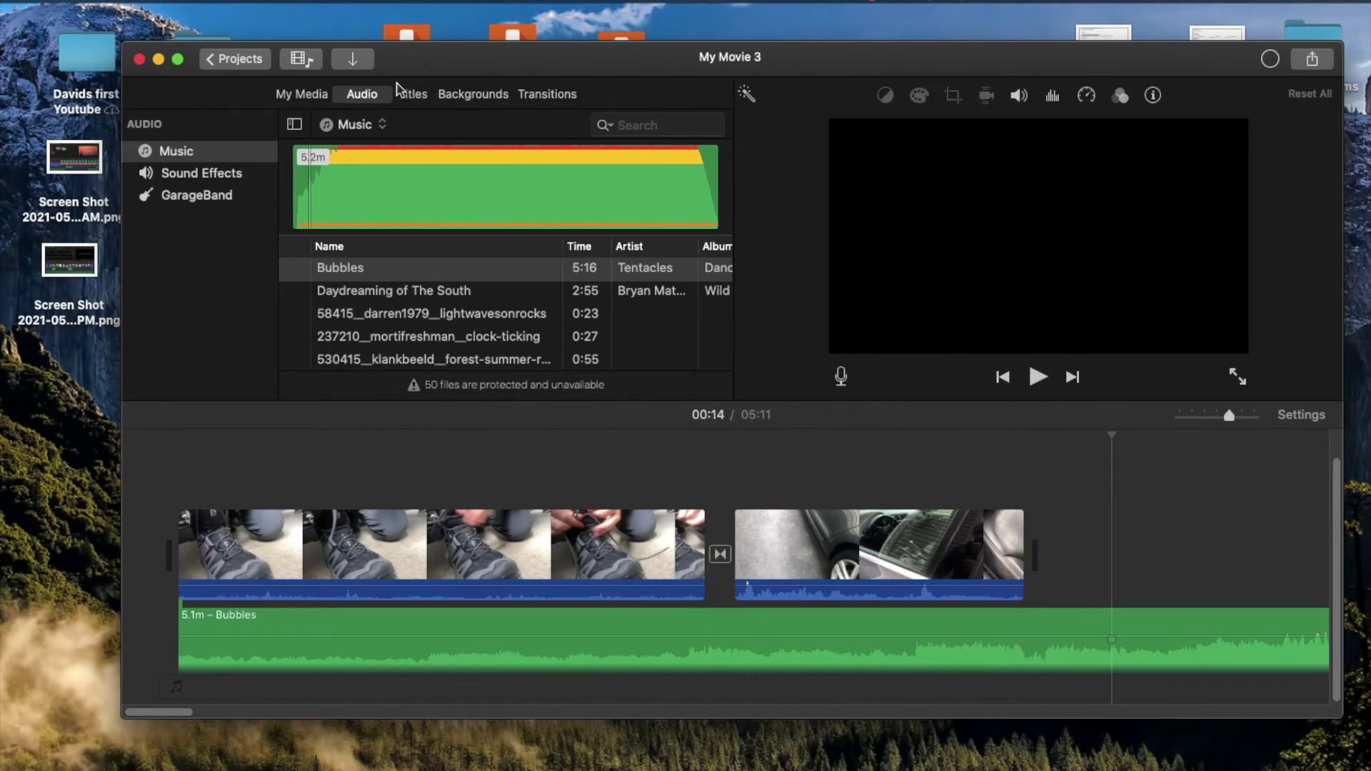
{"action": "left_click", "coordinate": [414, 96]}
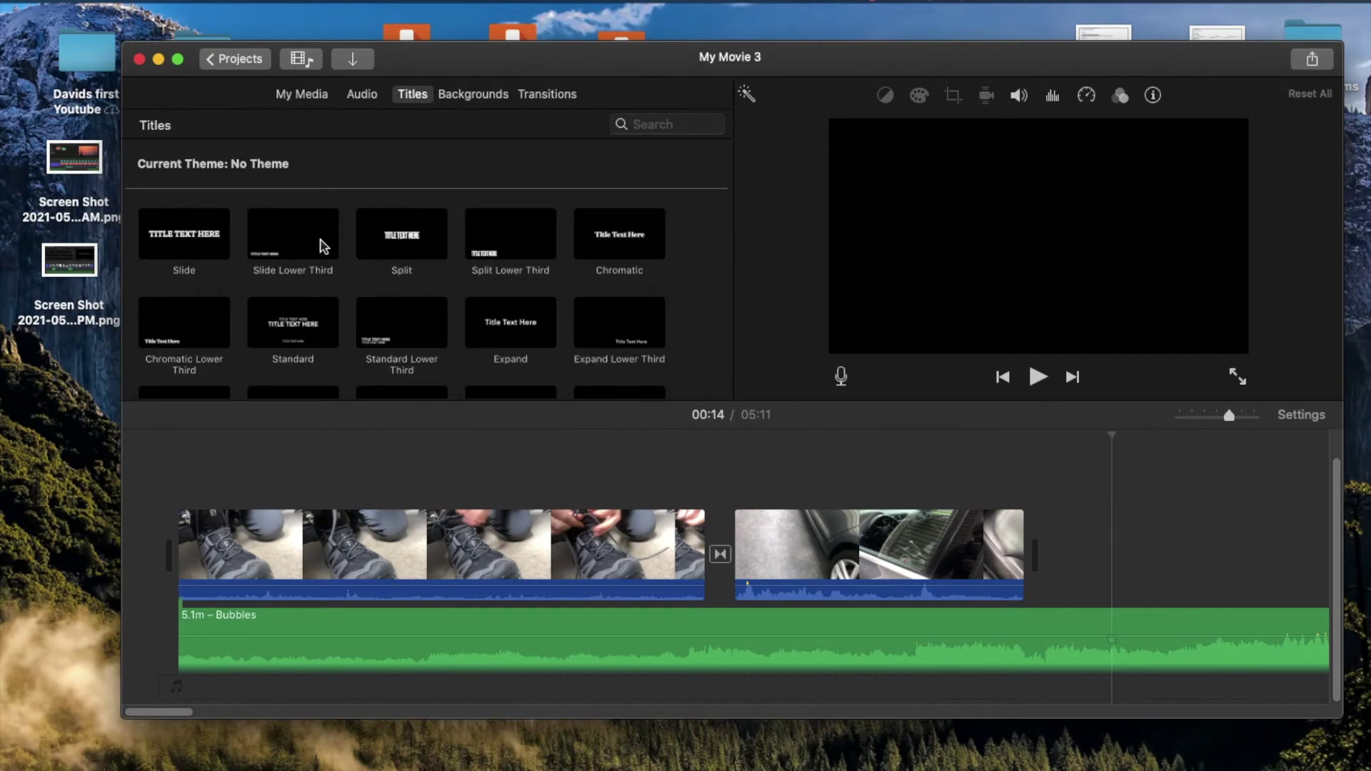
Step: Insert a 4-second Split title reading 'COVER PHOTO' at the movie's start
{"action": "left_click", "coordinate": [396, 249]}
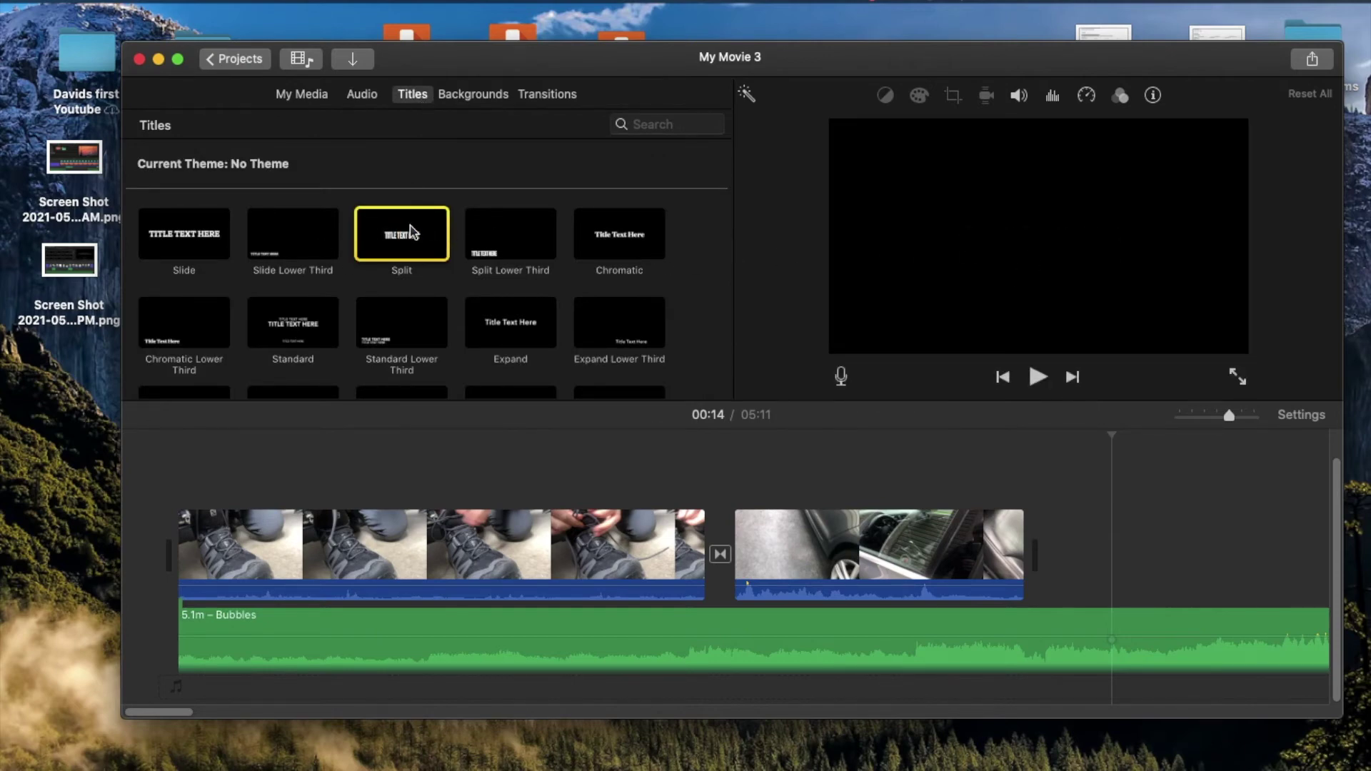
{"action": "left_click_drag", "start_coordinate": [410, 235], "coordinate": [151, 565]}
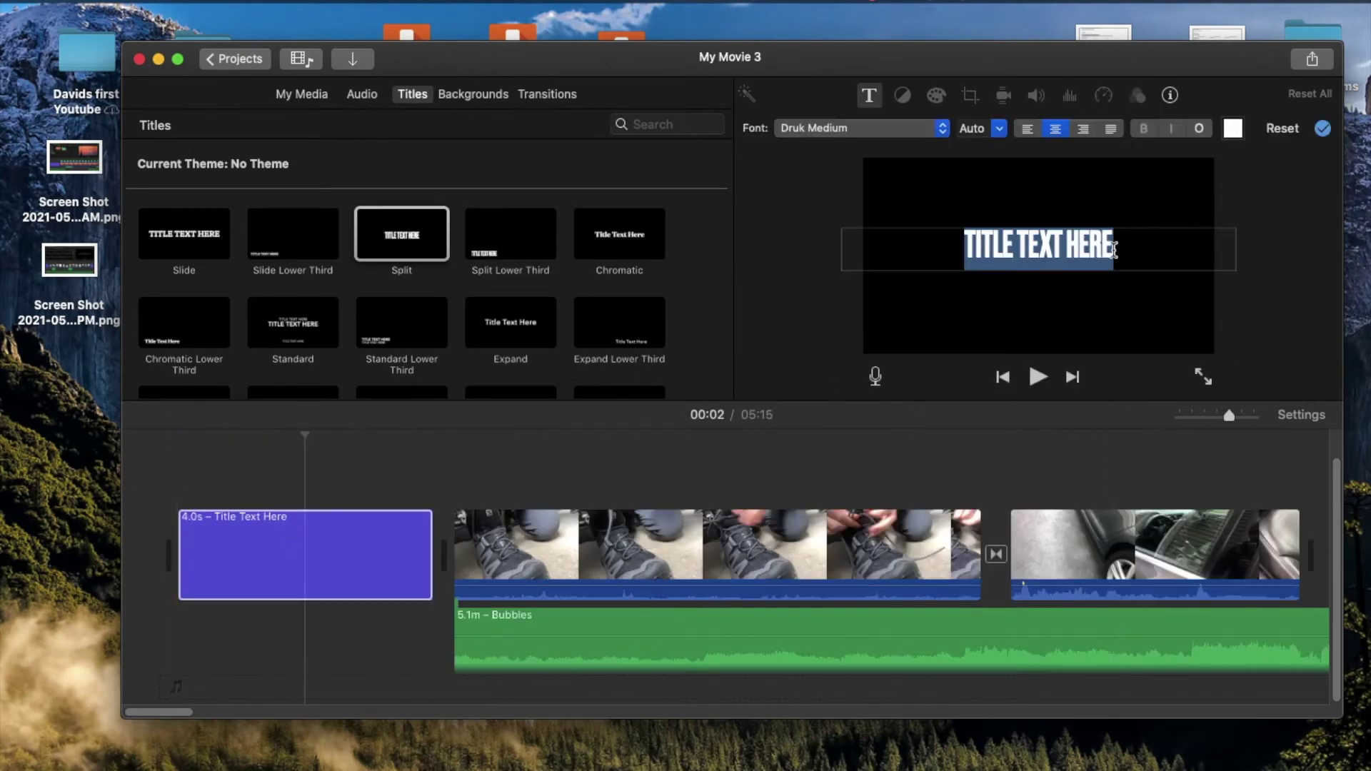
{"action": "key", "text": "BackSpace"}
{"action": "type", "text": "COVER PHOTO"}
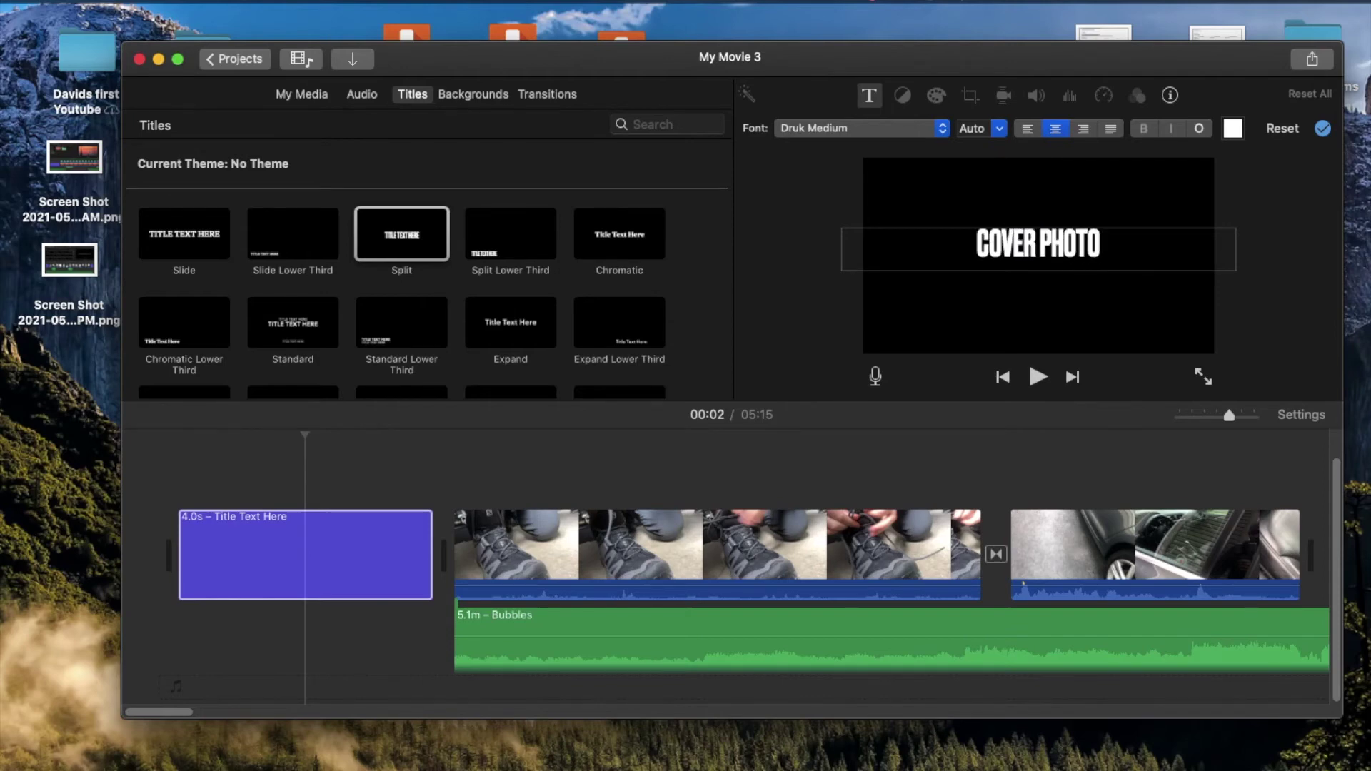
{"action": "key", "text": "super+a"}
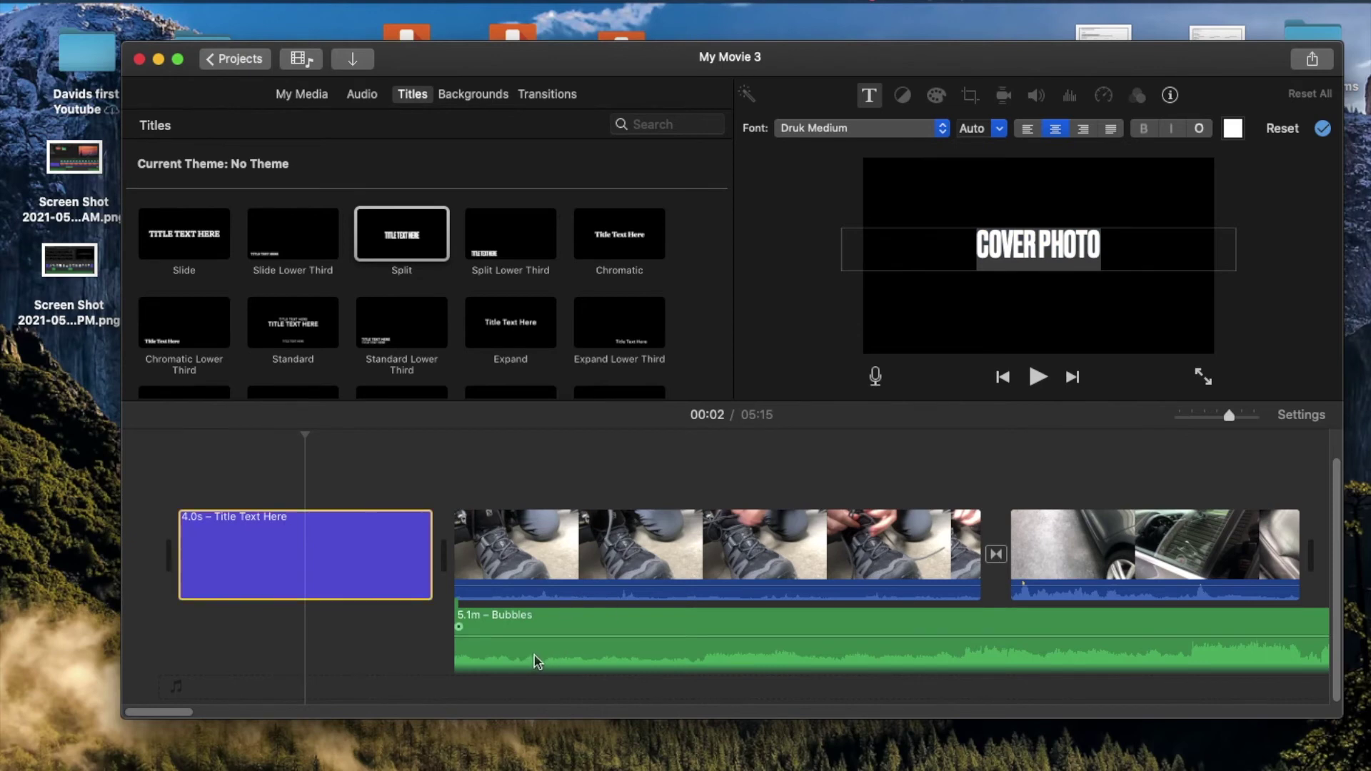
Step: Slide Bubbles under the COVER PHOTO title, then preview from the start until 18 seconds
{"action": "left_click_drag", "start_coordinate": [485, 621], "coordinate": [202, 628]}
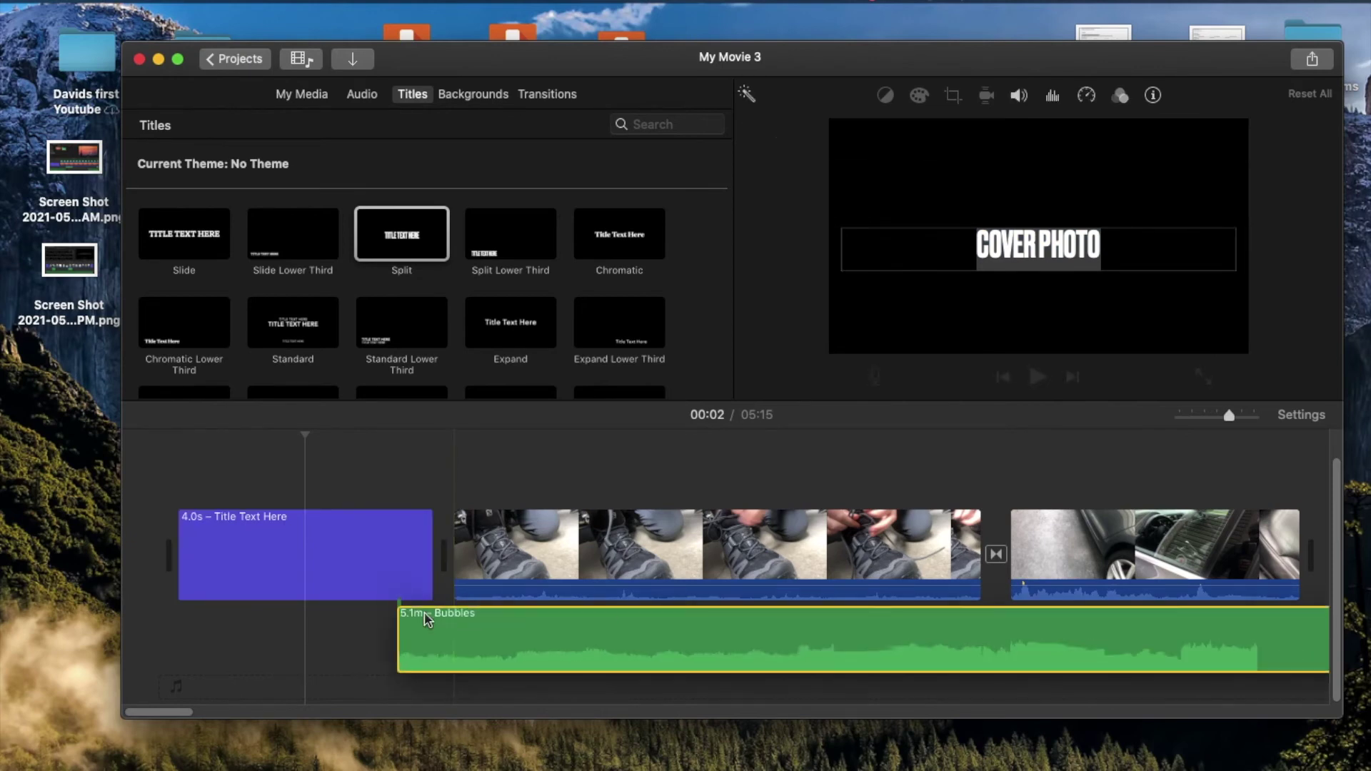
{"action": "left_click", "coordinate": [177, 478]}
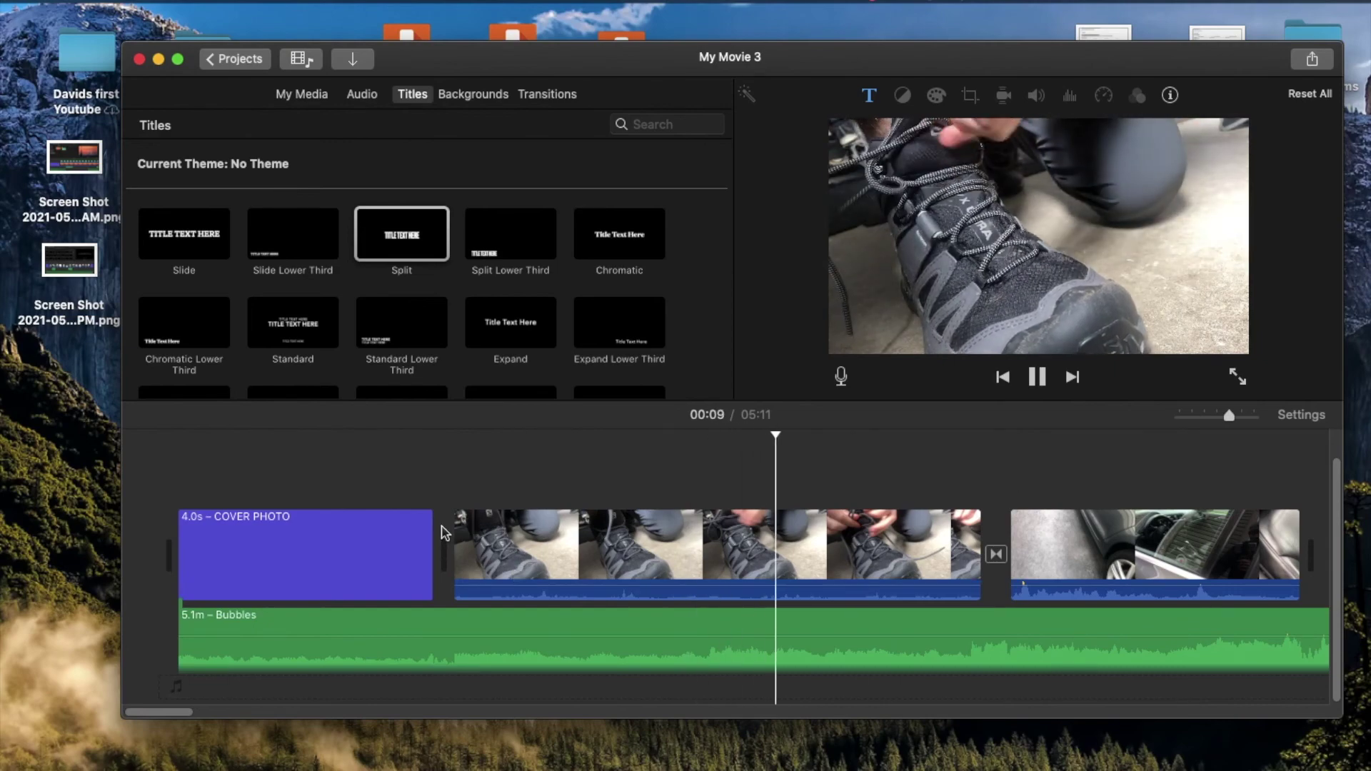
{"action": "scroll", "coordinate": [961, 465], "scroll_direction": "right", "scroll_amount": 5}
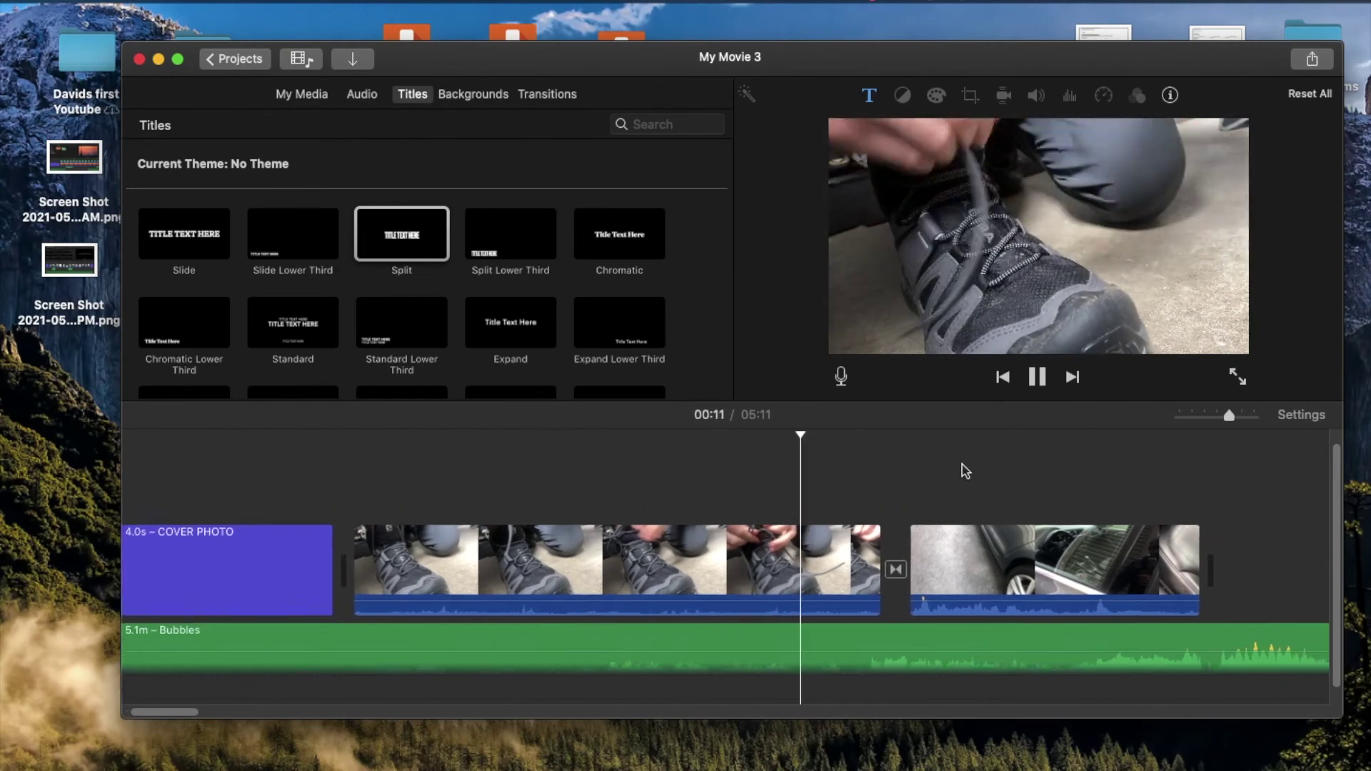
{"action": "scroll", "coordinate": [962, 468], "scroll_direction": "right", "scroll_amount": 2}
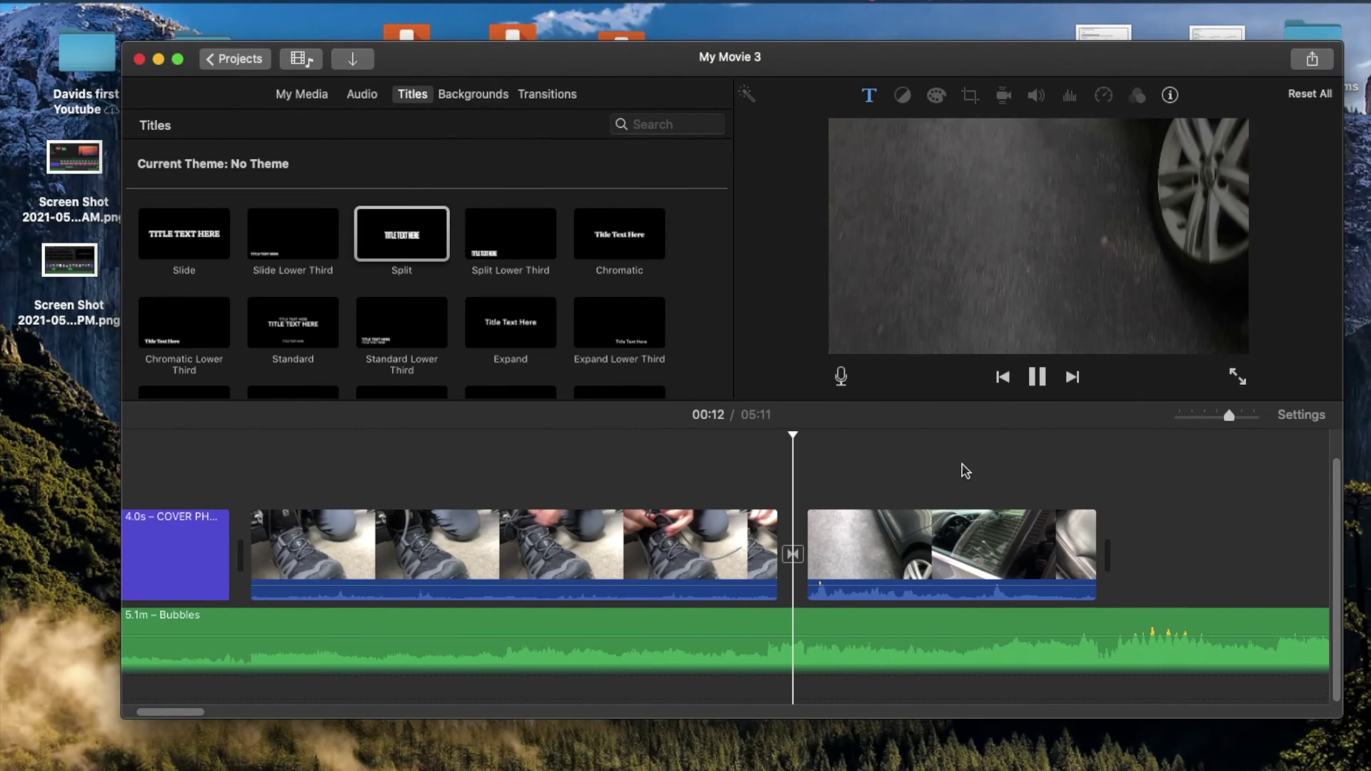
{"action": "left_click", "coordinate": [1038, 378]}
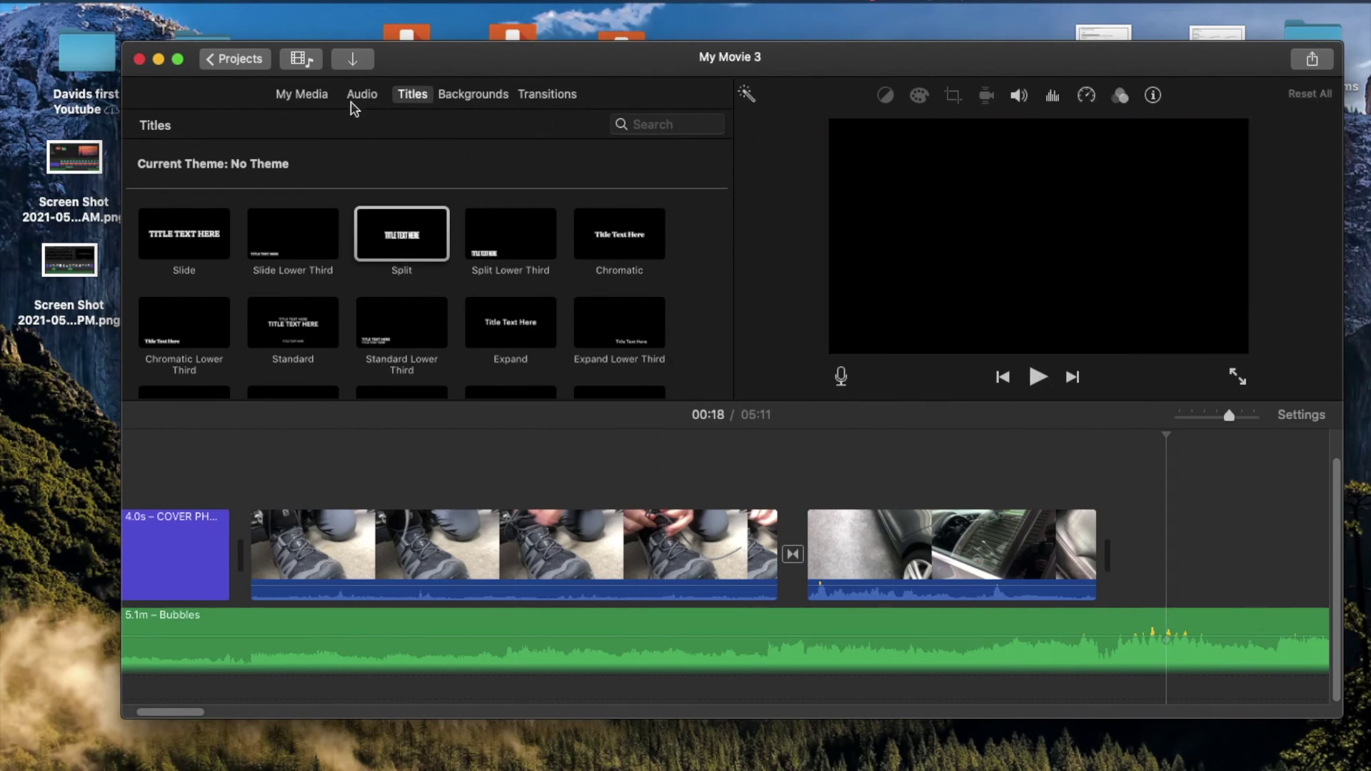
{"action": "left_click", "coordinate": [316, 96]}
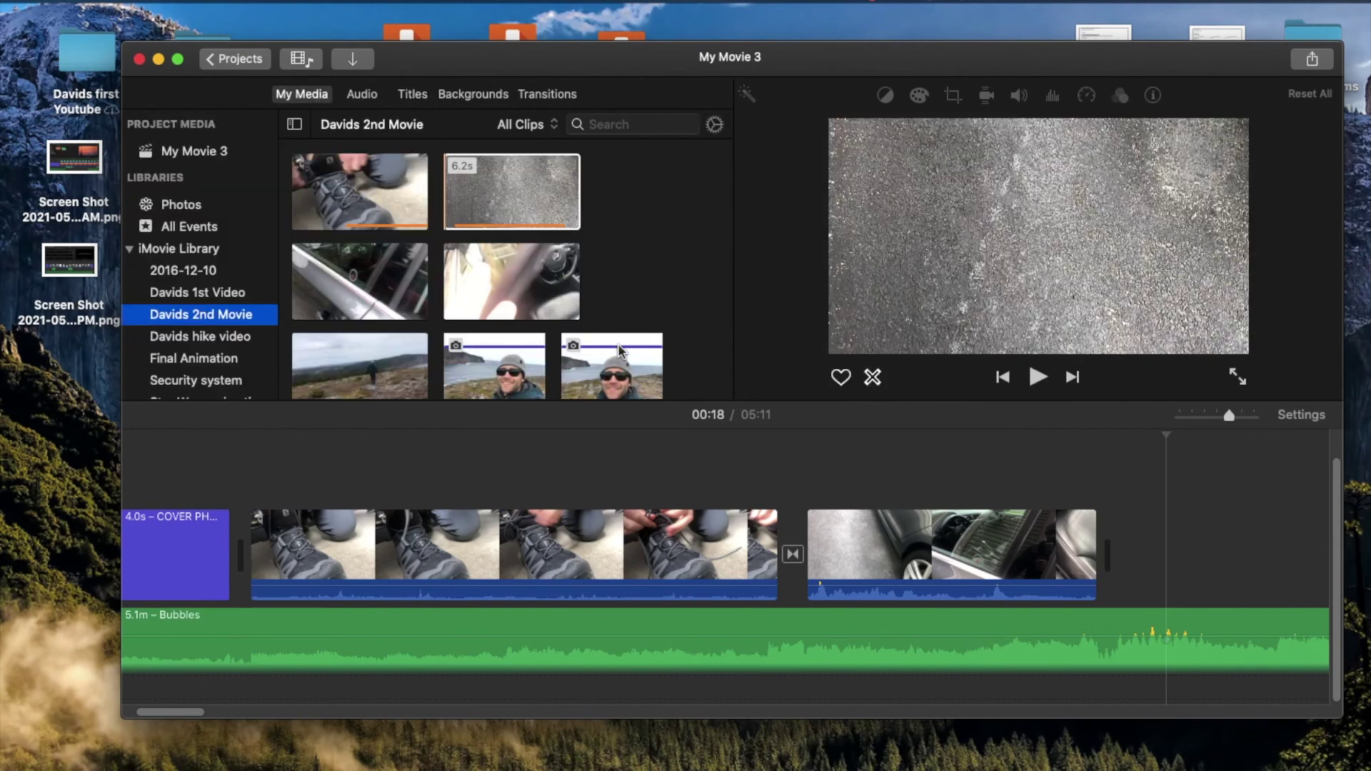
{"action": "scroll", "coordinate": [649, 319], "scroll_direction": "down", "scroll_amount": 2}
{"action": "scroll", "coordinate": [646, 321], "scroll_direction": "up", "scroll_amount": 3}
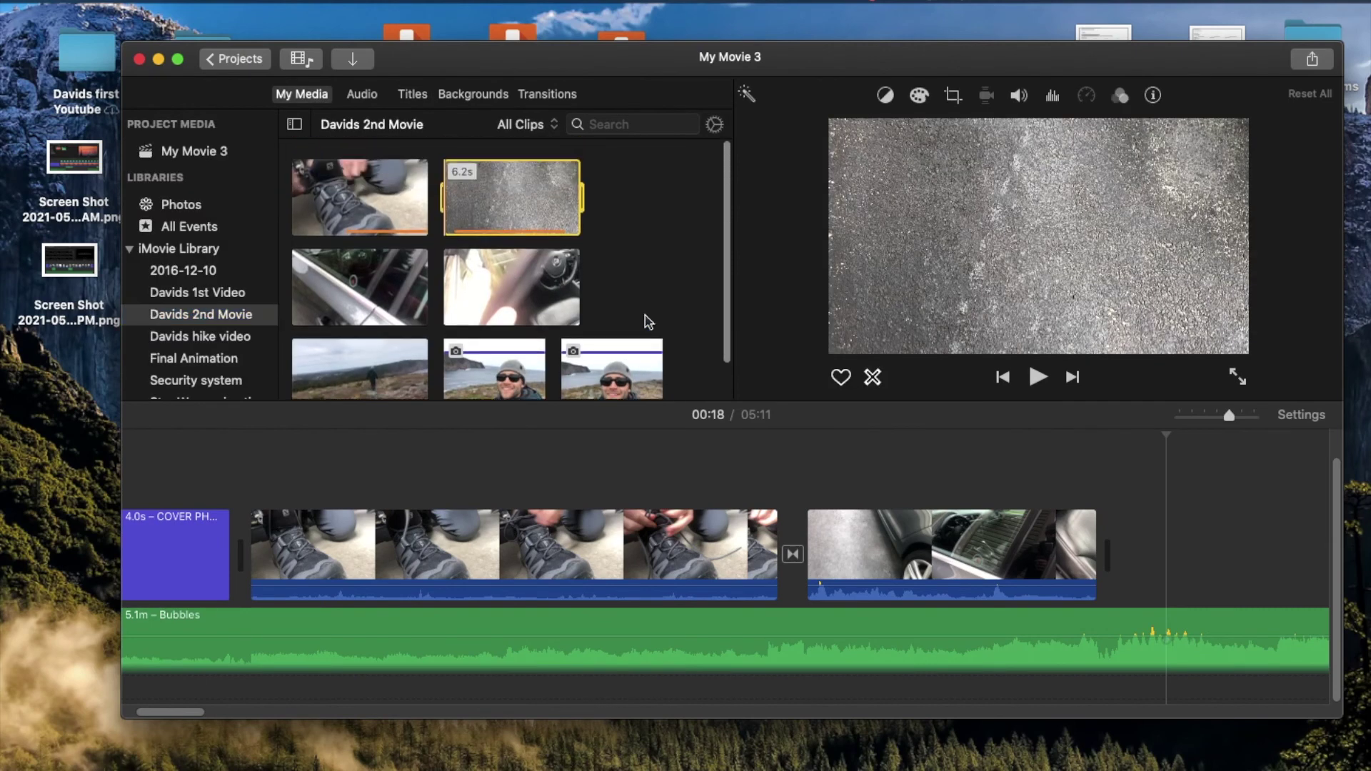
Step: Append the 10.2-second clip to the movie's end and adjust the Bubbles music volume
{"action": "left_click", "coordinate": [646, 321]}
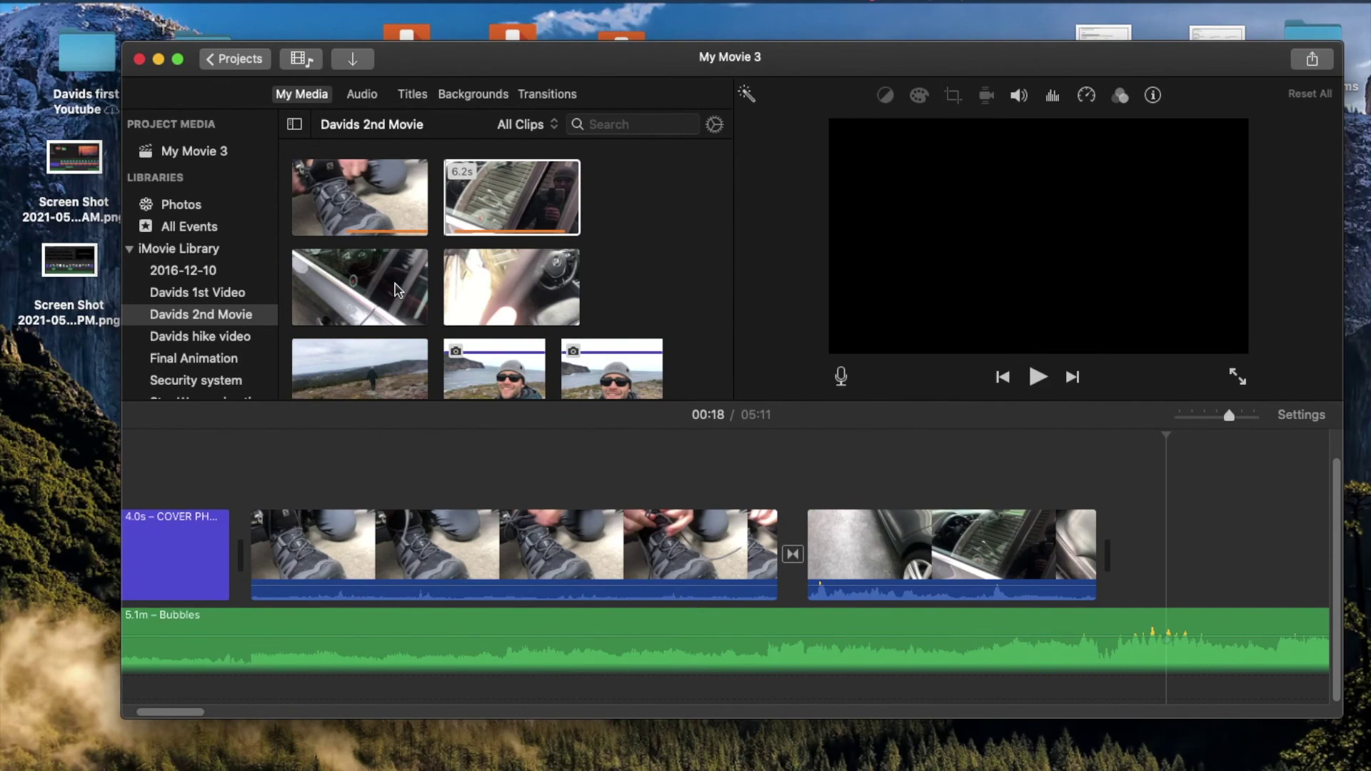
{"action": "left_click_drag", "start_coordinate": [513, 287], "coordinate": [1157, 557]}
{"action": "scroll", "coordinate": [1142, 562], "scroll_direction": "right", "scroll_amount": 5}
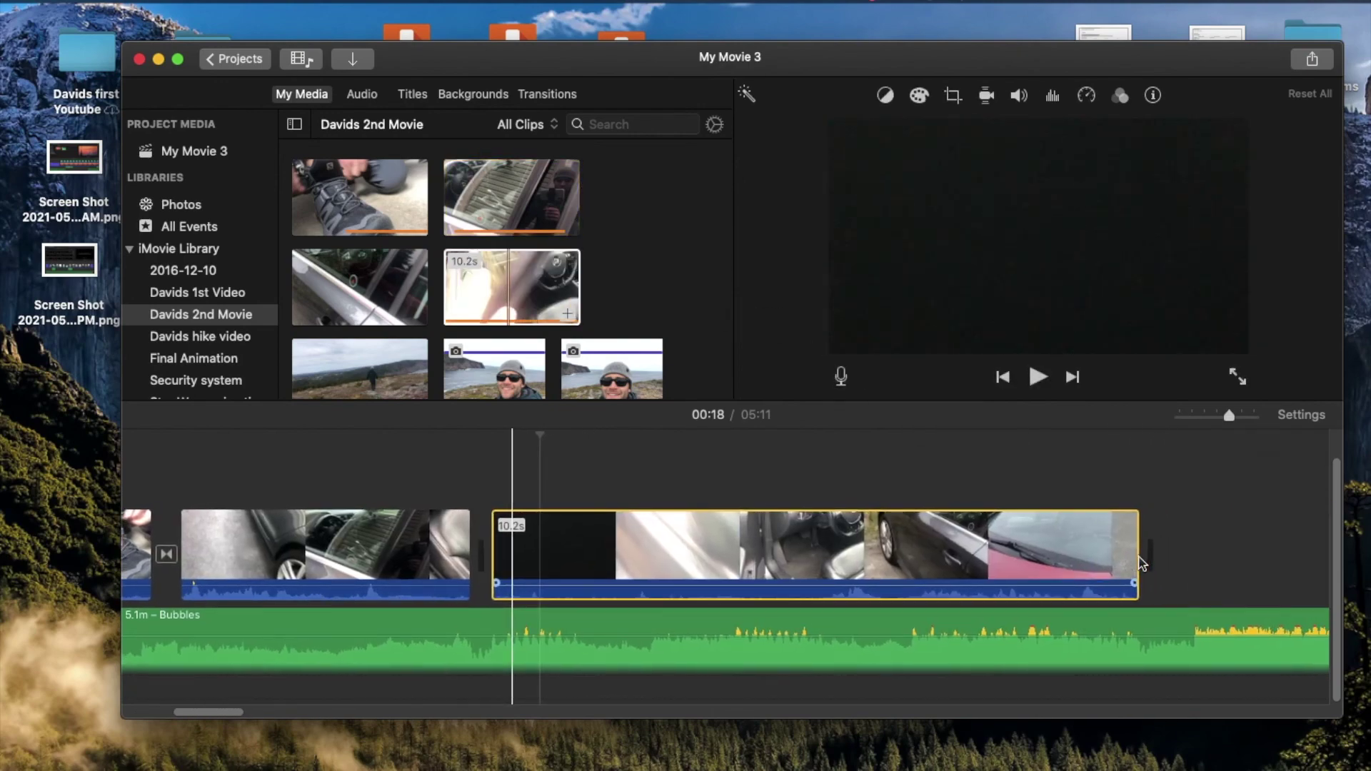
{"action": "mouse_move", "coordinate": [921, 635]}
{"action": "mouse_move", "coordinate": [922, 635]}
{"action": "left_mouse_down"}
{"action": "mouse_move", "coordinate": [924, 624]}
{"action": "mouse_move", "coordinate": [927, 669]}
{"action": "left_mouse_up"}
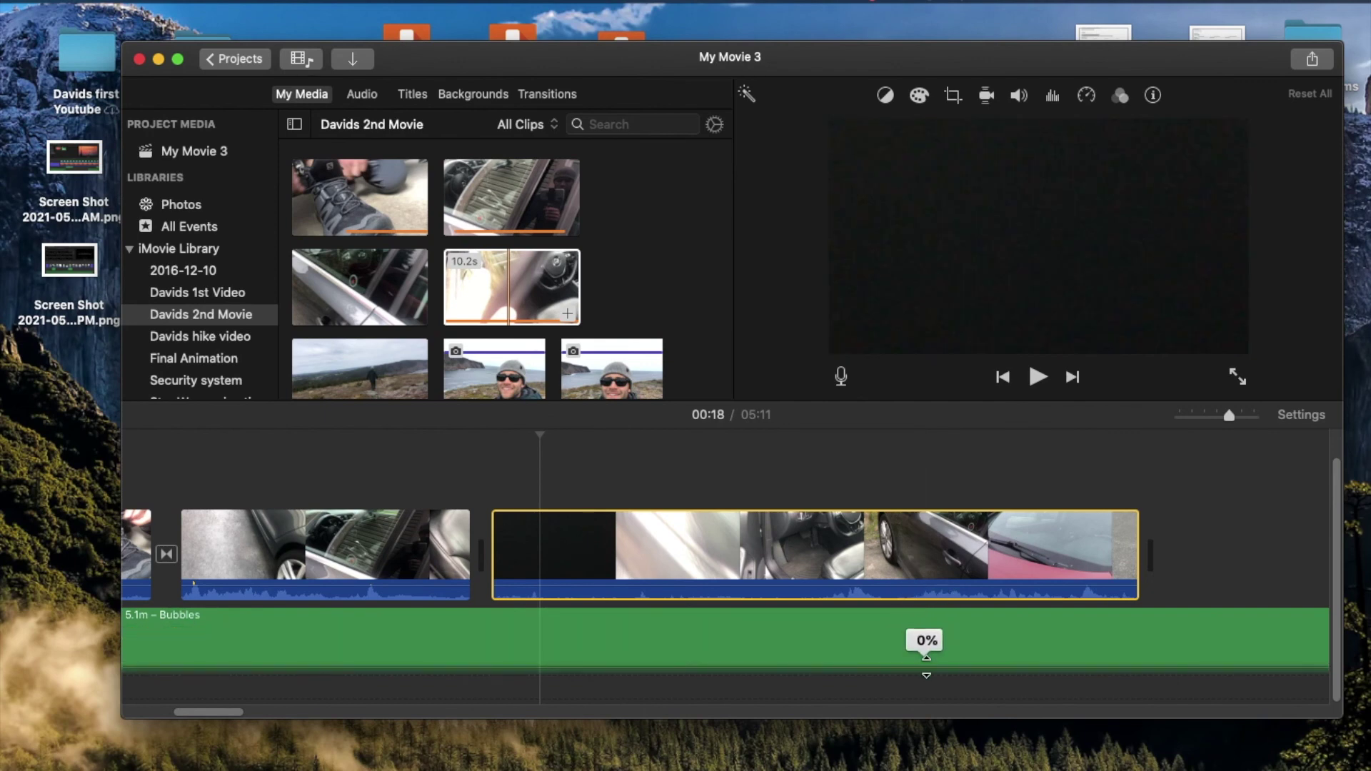
{"action": "left_click_drag", "start_coordinate": [926, 661], "coordinate": [926, 634]}
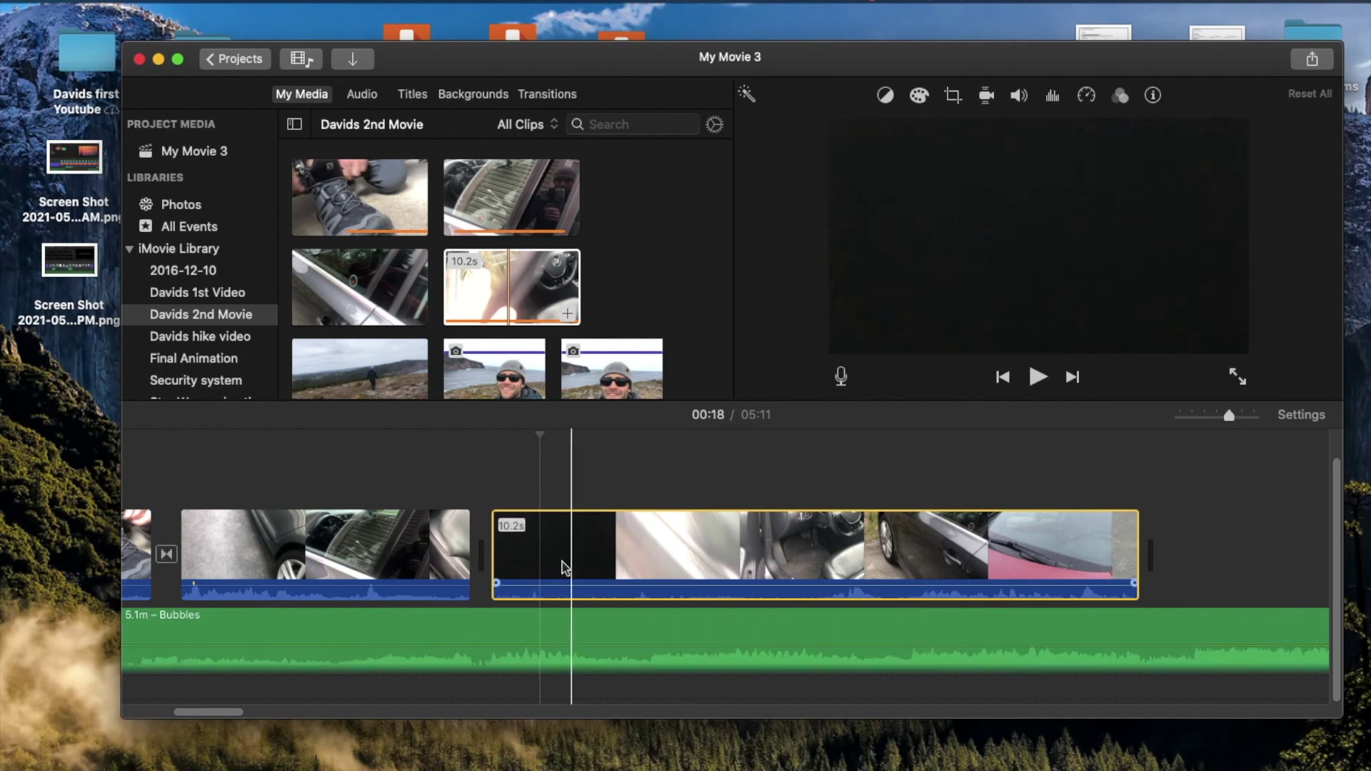
{"action": "scroll", "coordinate": [407, 593], "scroll_direction": "left", "scroll_amount": 5}
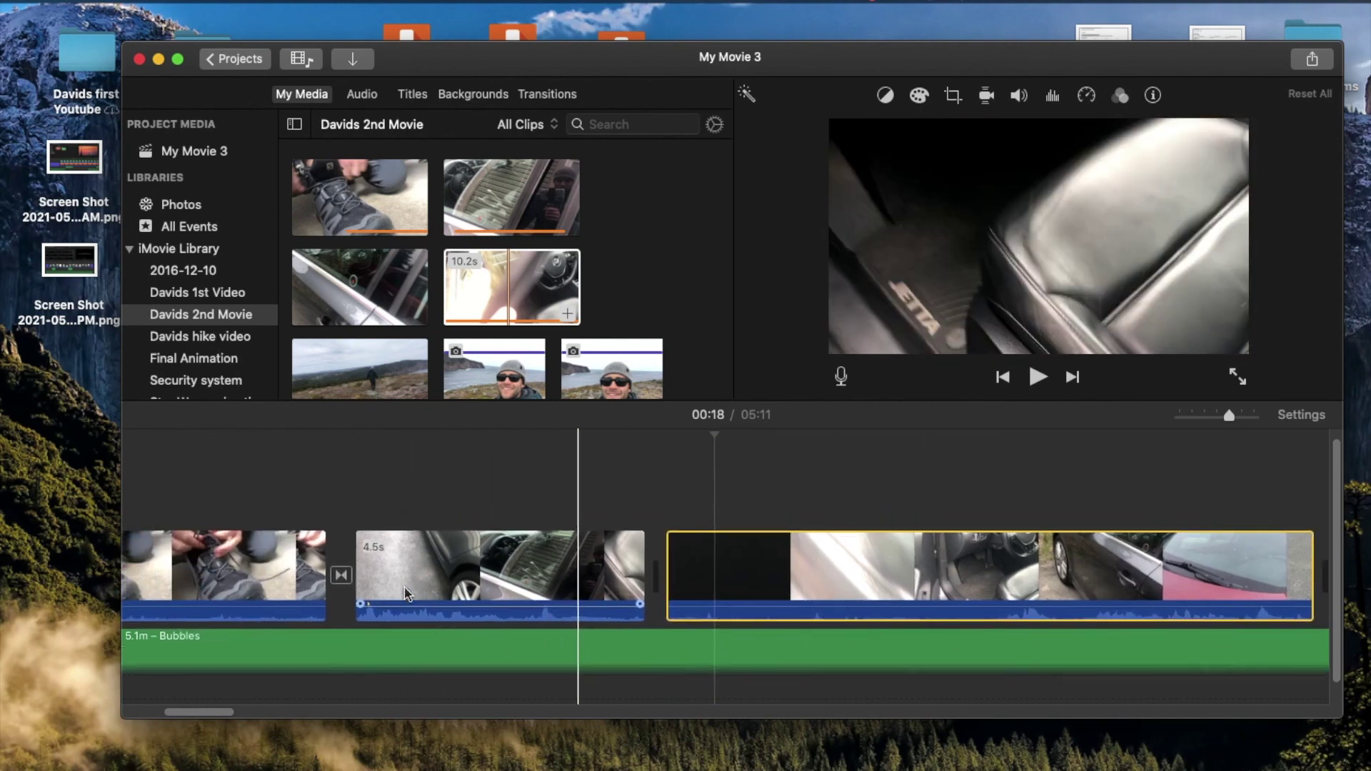
Step: Boost the 4.5-second clip's volume and minimize iMovie
{"action": "left_click", "coordinate": [434, 587]}
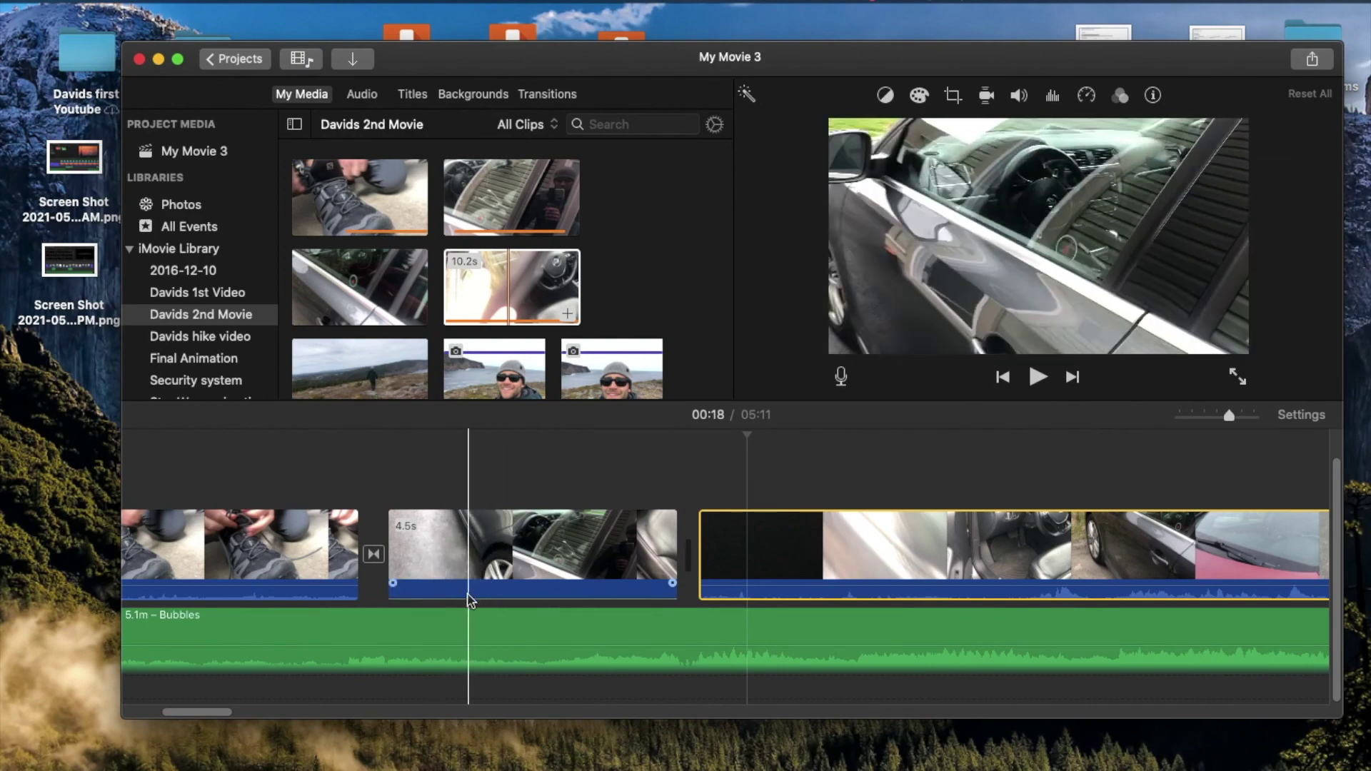
{"action": "left_click_drag", "start_coordinate": [462, 595], "coordinate": [464, 570]}
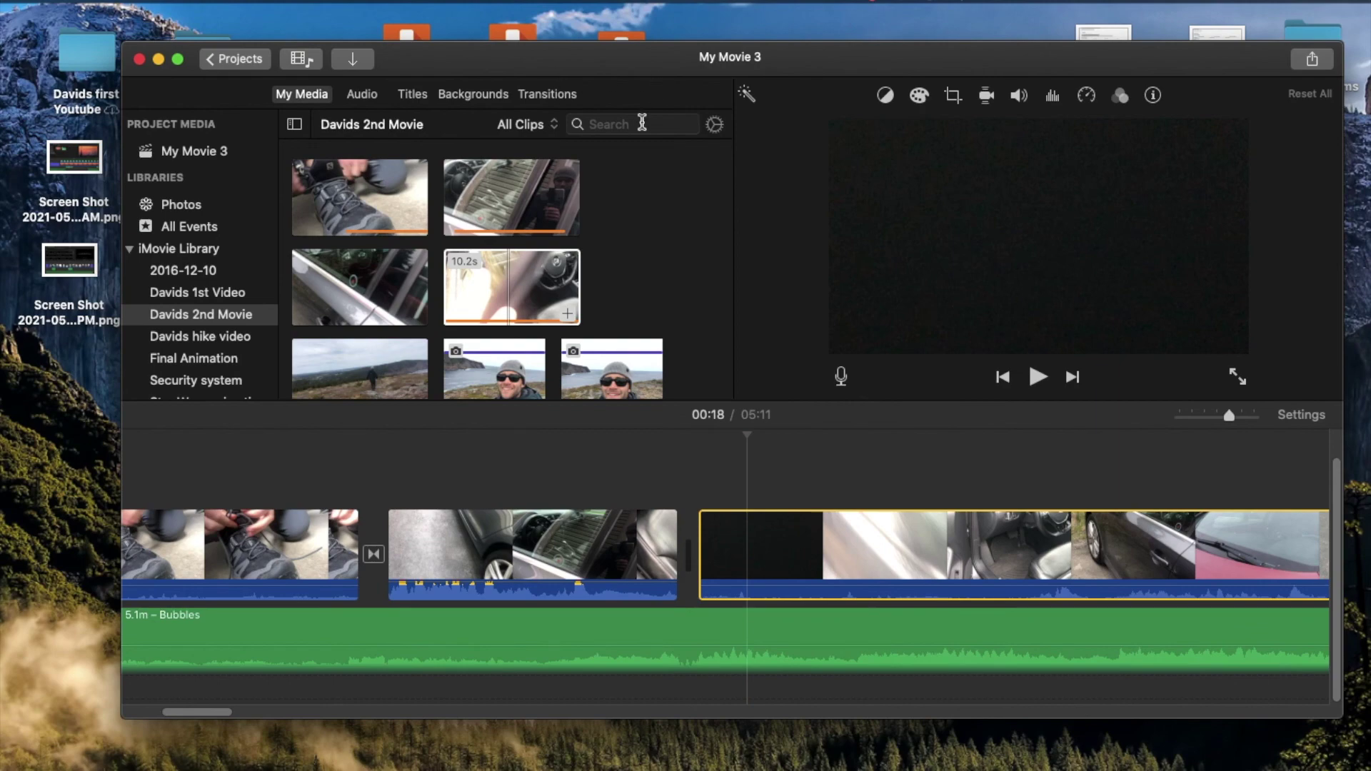
{"action": "left_click", "coordinate": [158, 60]}
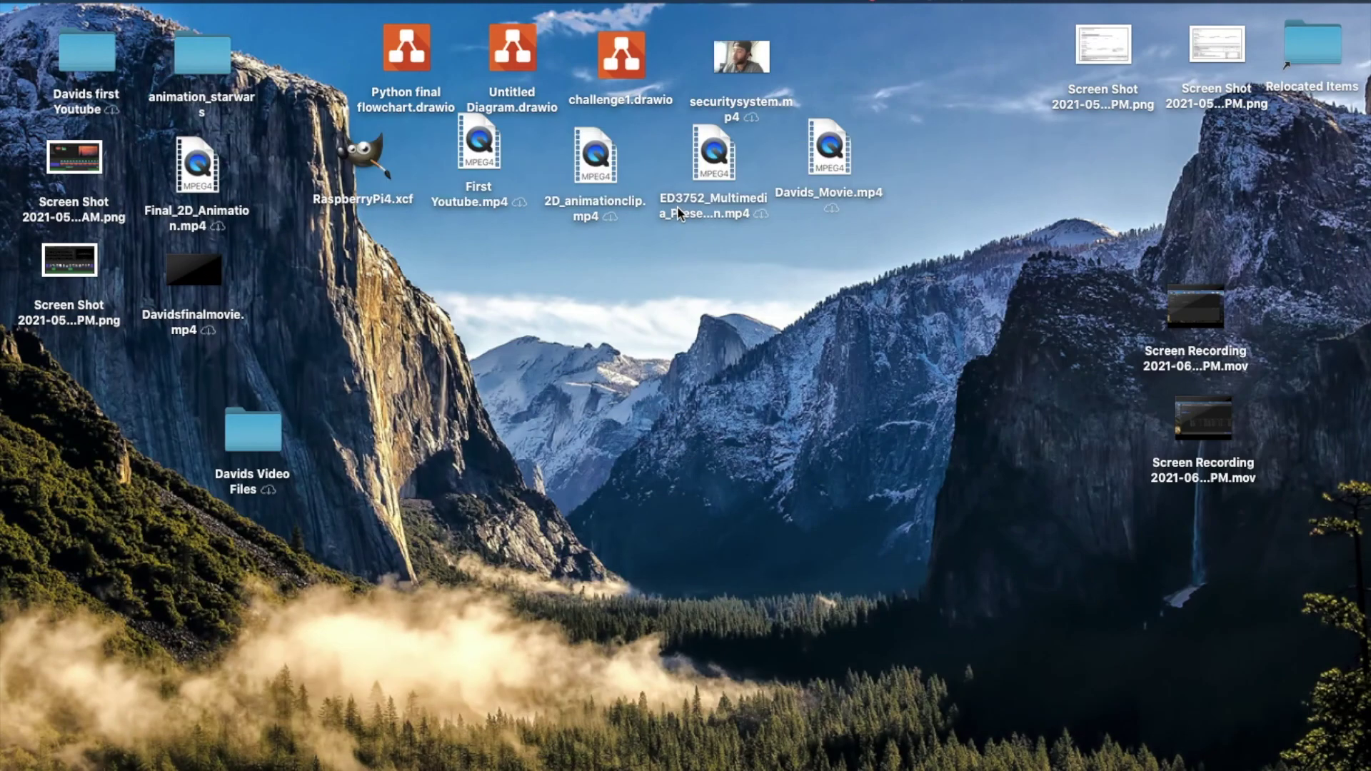